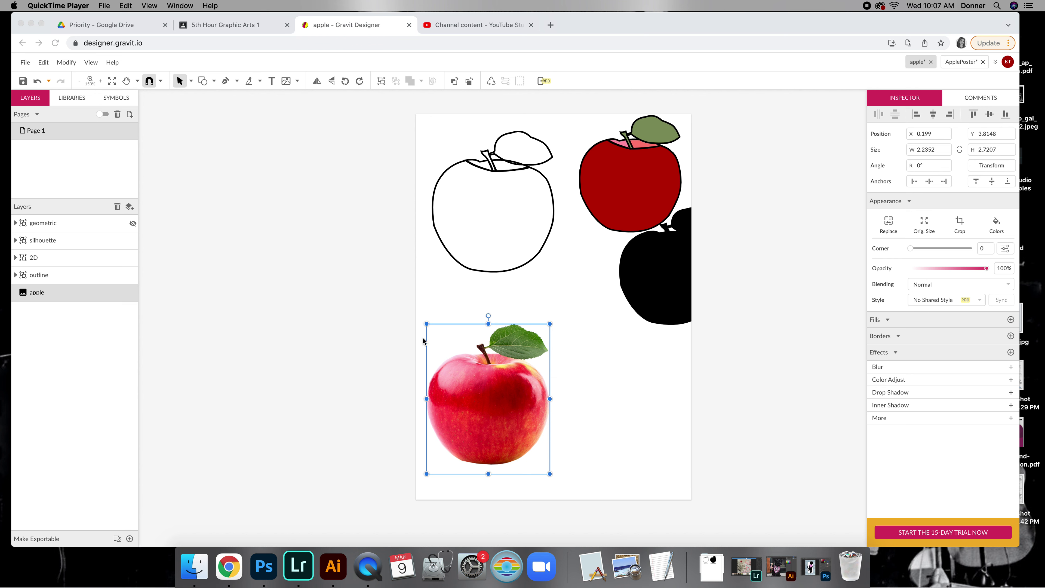
Step: Glance at the ApplePoster document, then return to the apple document
click(954, 65)
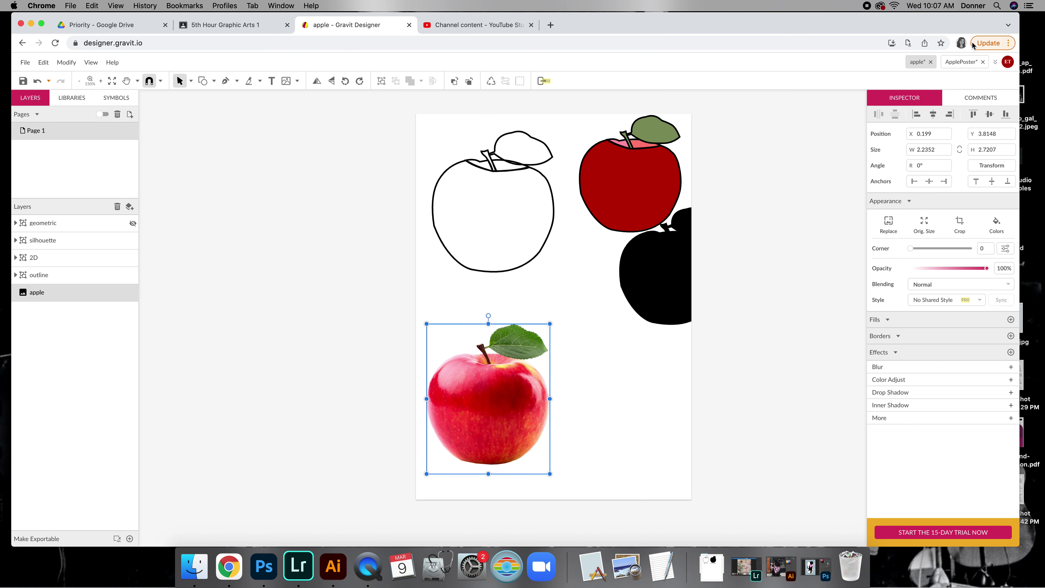
click(962, 64)
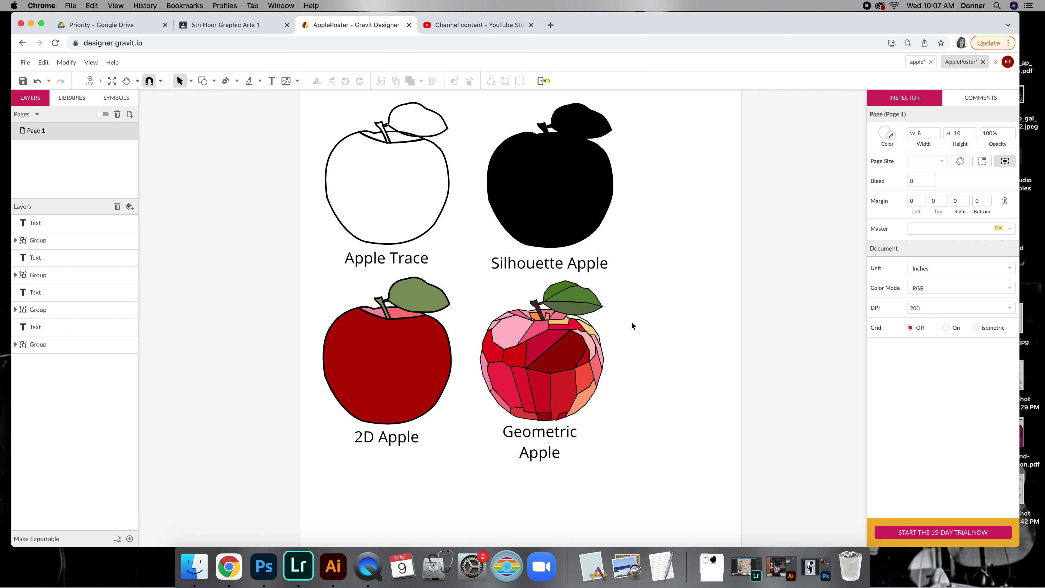
click(924, 62)
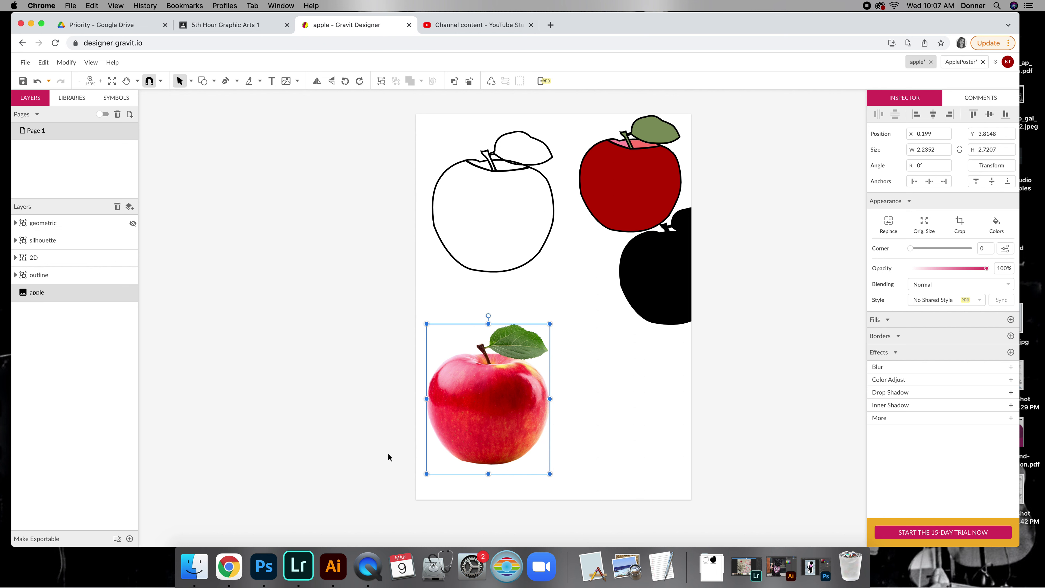
Step: Unhide the geometric layer and zoom to 300% on the apple photo
click(132, 223)
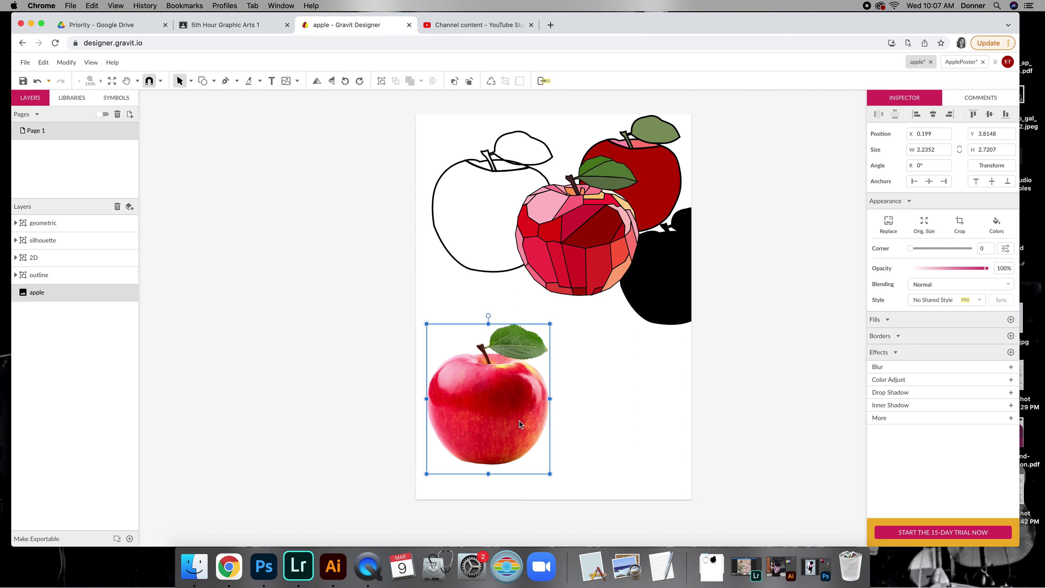
key(super+equal)
key(super+equal)
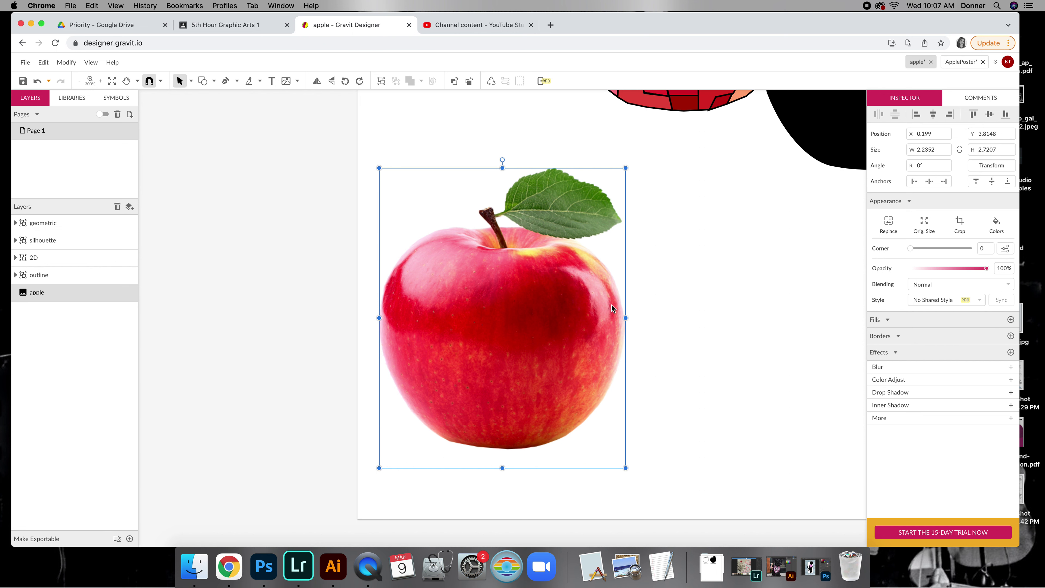
scroll(730, 302, up, 3)
scroll(729, 302, up, 8)
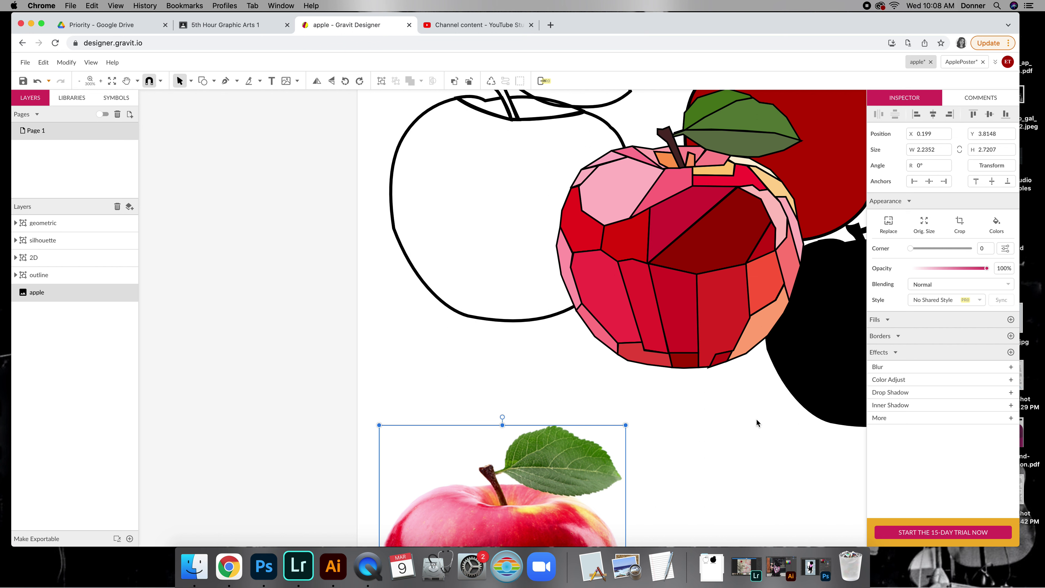
scroll(751, 400, down, 6)
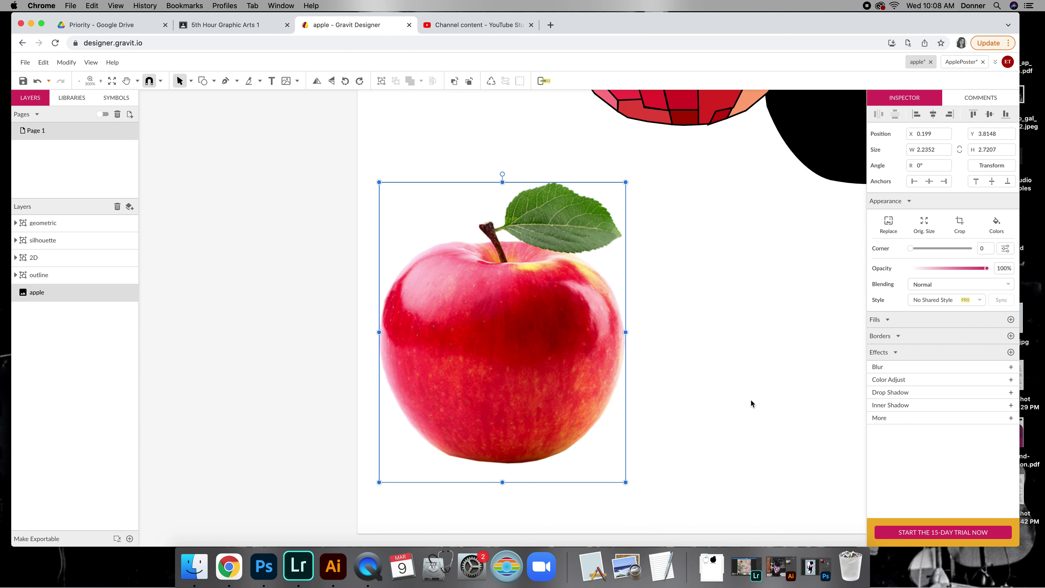
click(715, 397)
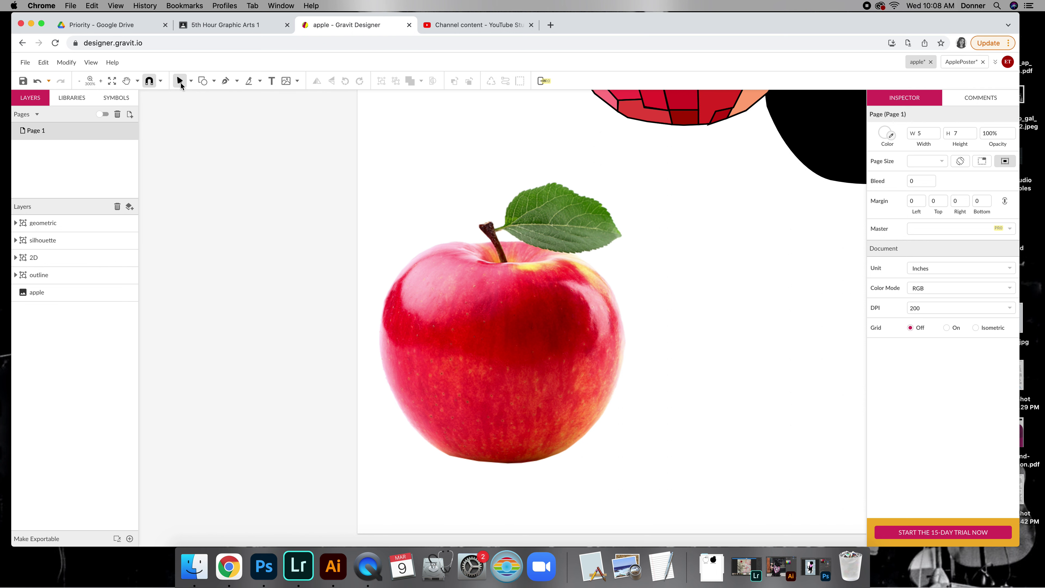
click(224, 81)
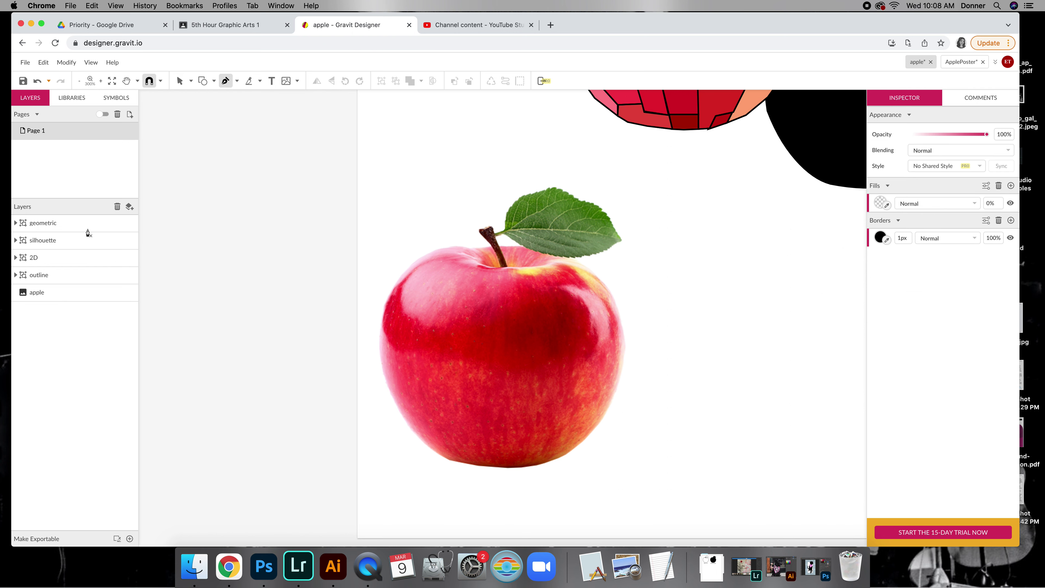
double_click(48, 242)
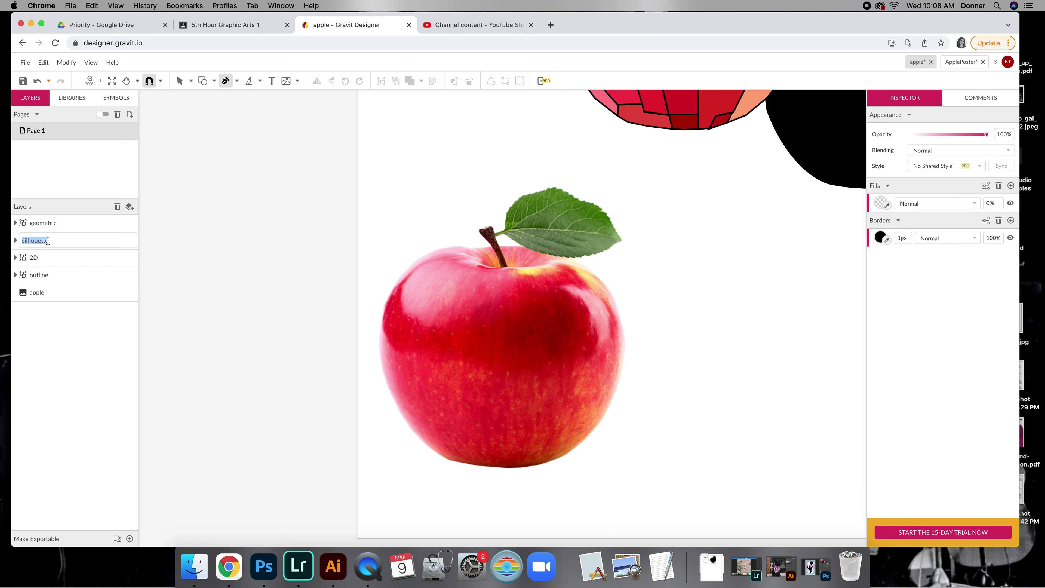
click(65, 253)
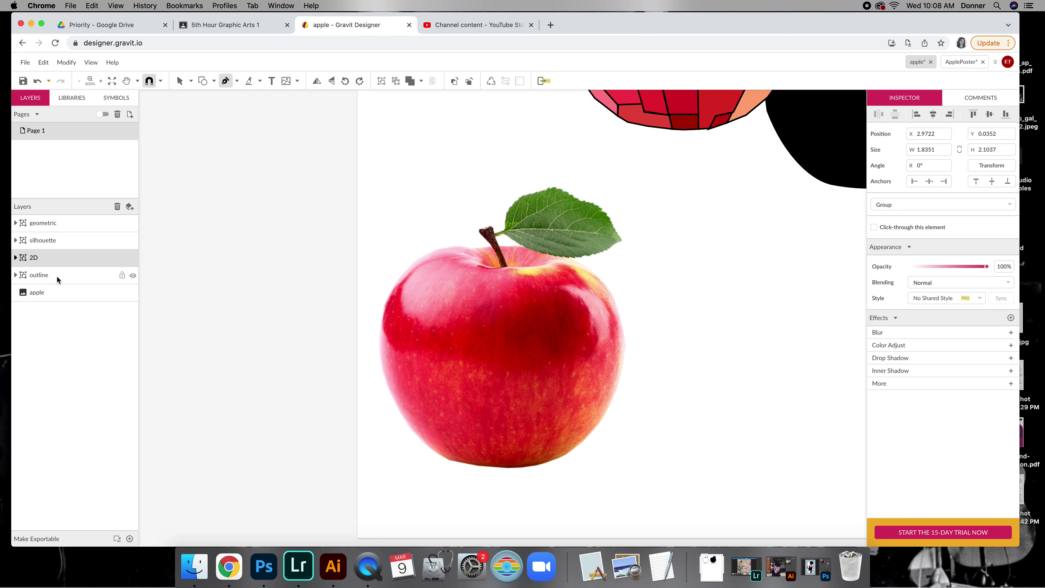
click(82, 290)
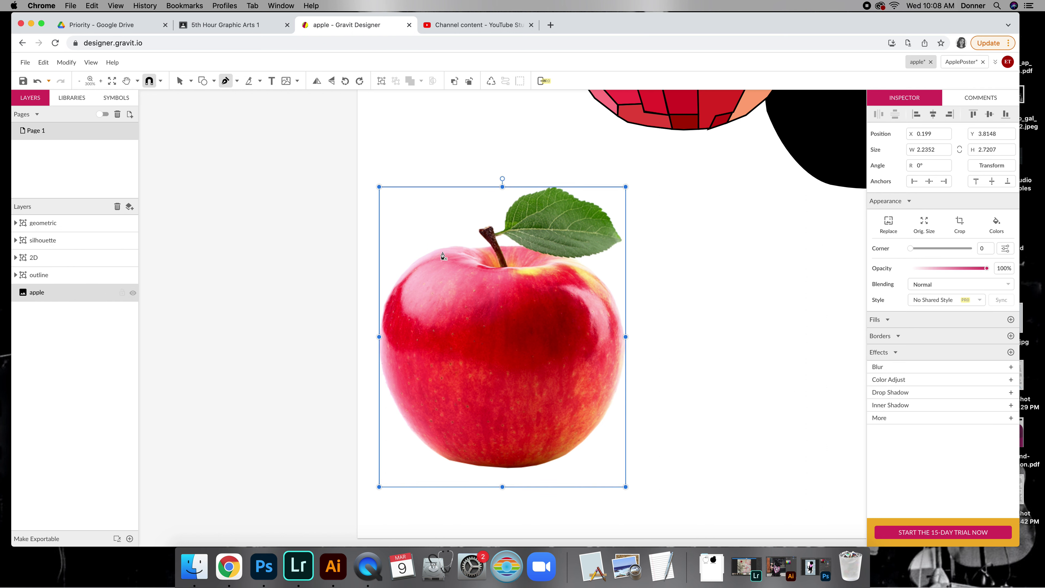
scroll(333, 107, up, 1)
key(v)
click(291, 201)
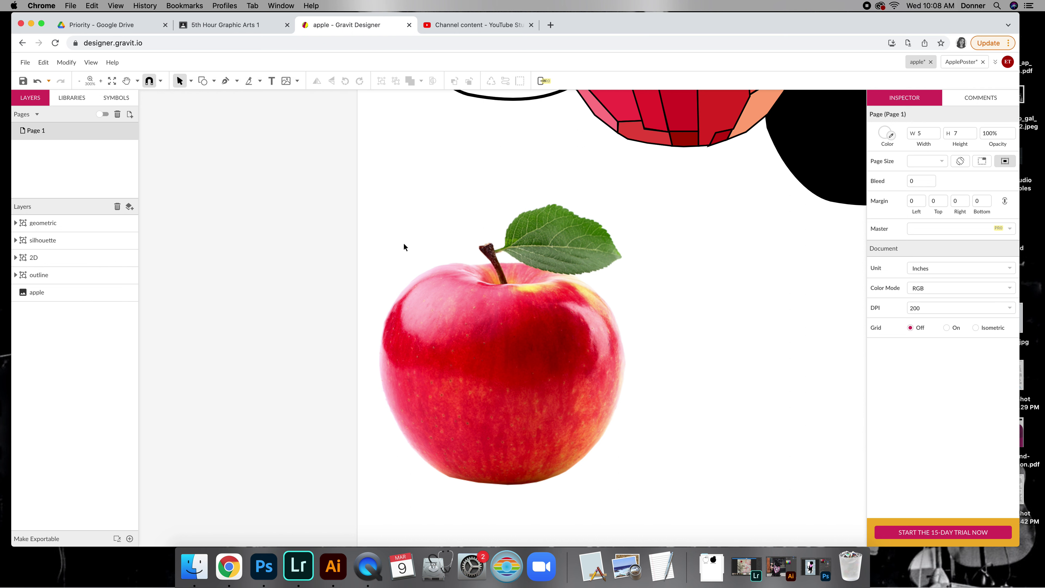
Step: Set up the Pen tool with a 1px stroke and 0% fill opacity
click(226, 81)
scroll(817, 287, right, 2)
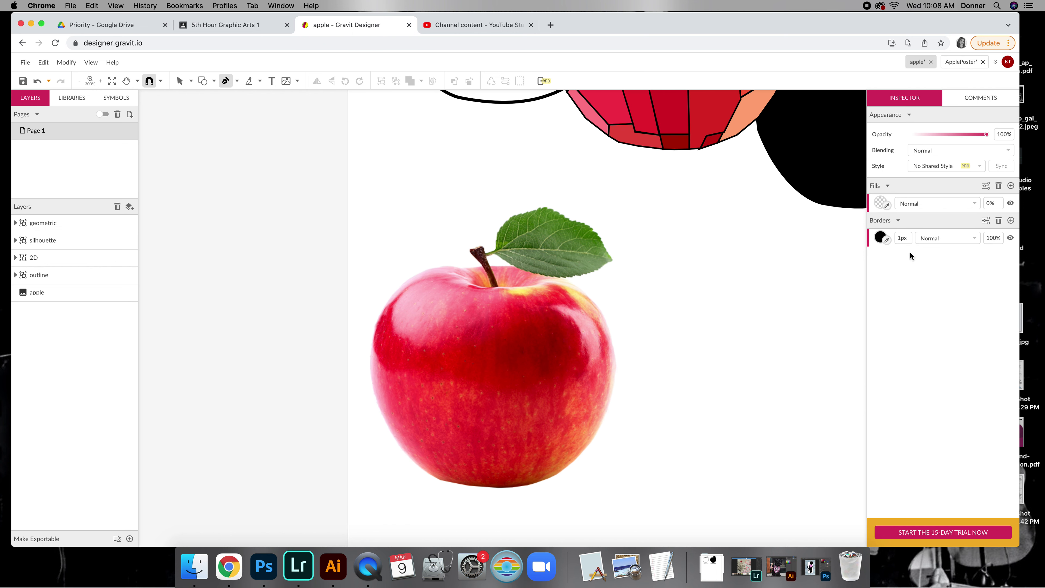
click(904, 238)
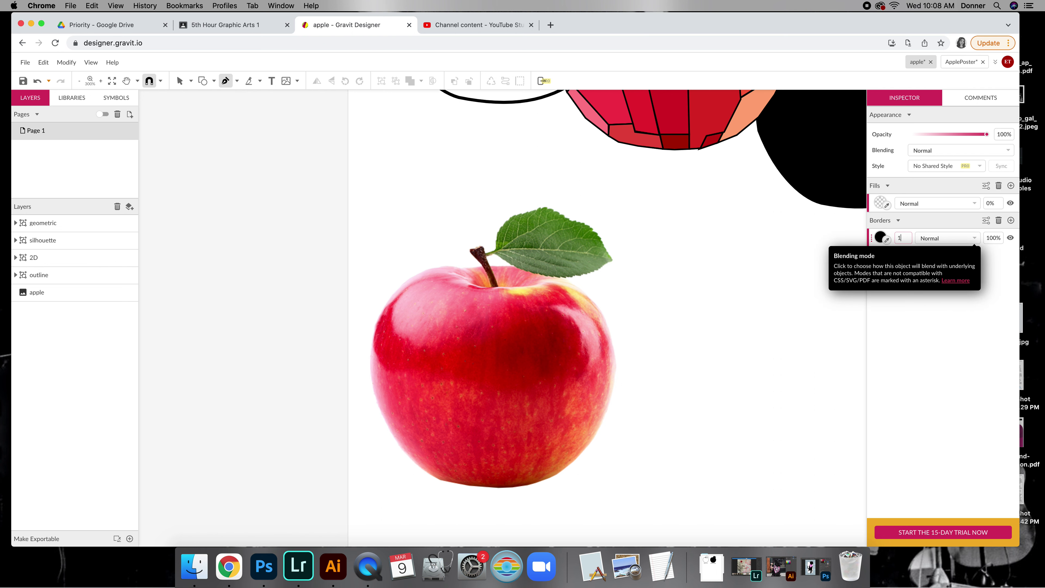
text(1)
key(Return)
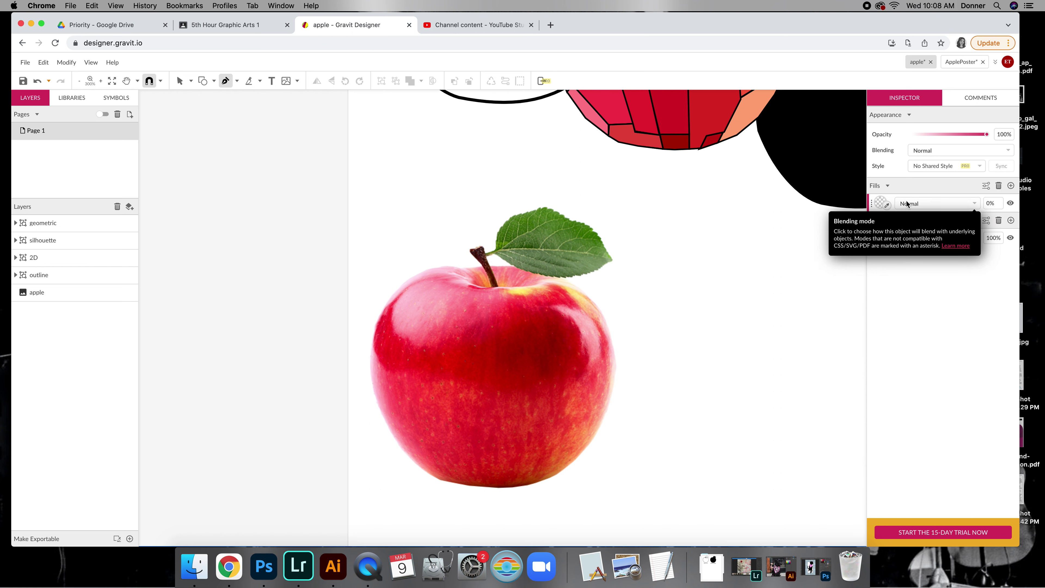
click(993, 203)
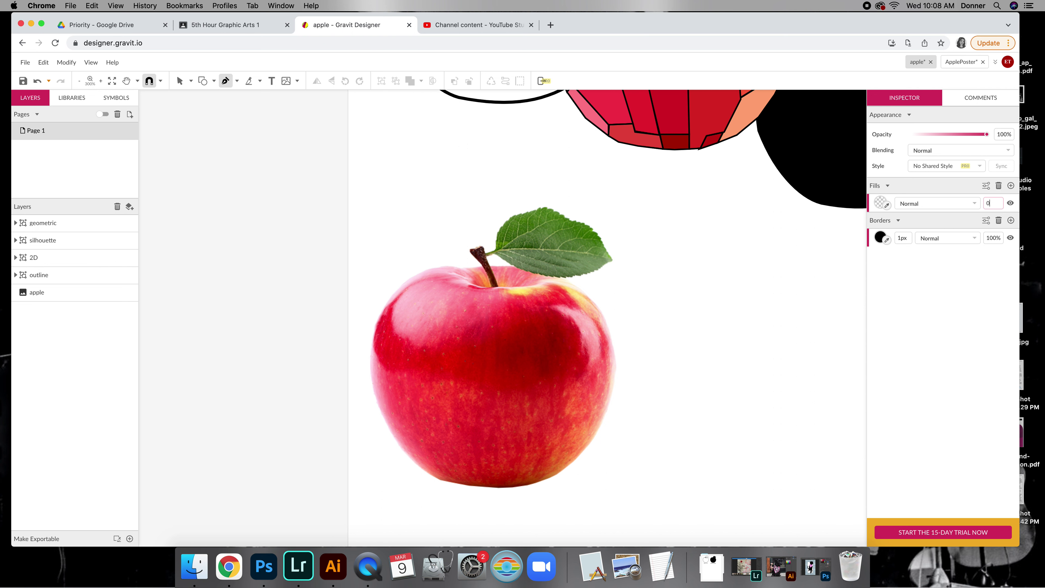
key(Return)
Step: Zoom to 800% on the apple's stem and leaf, then return to the Select tool
scroll(782, 256, right, 1)
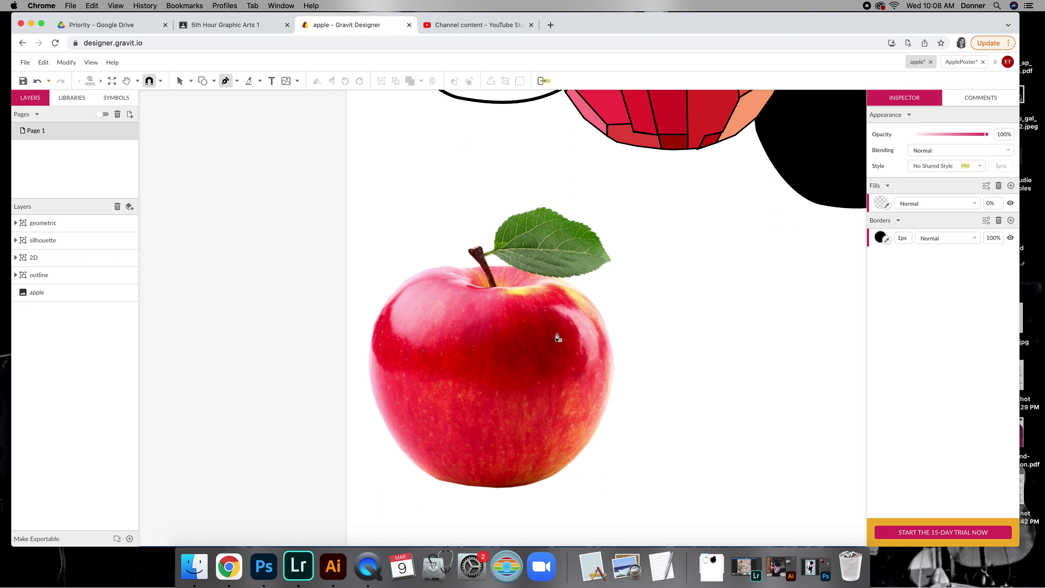
scroll(558, 336, up, 5)
scroll(557, 337, up, 3)
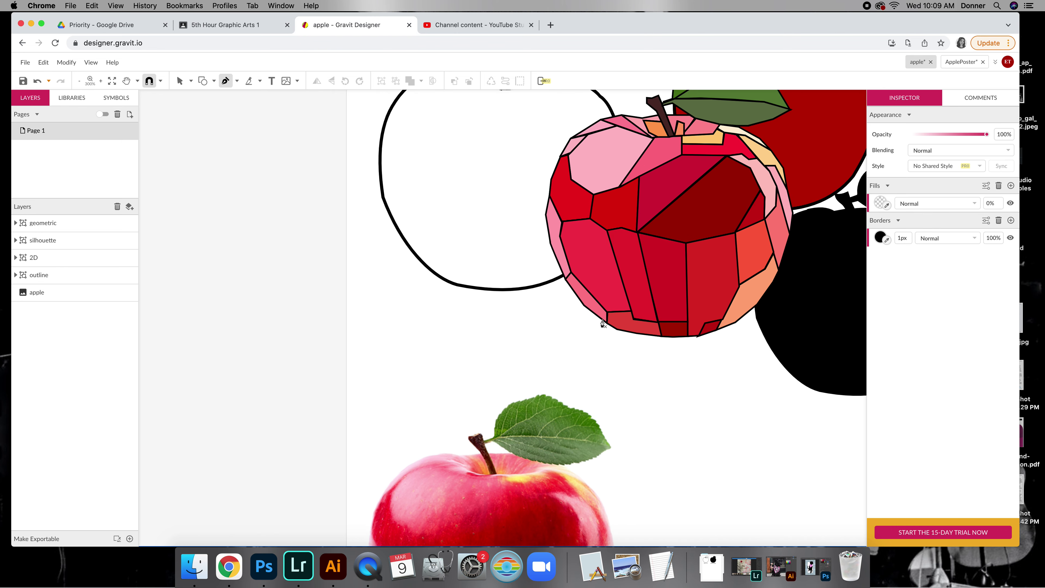
scroll(600, 324, down, 6)
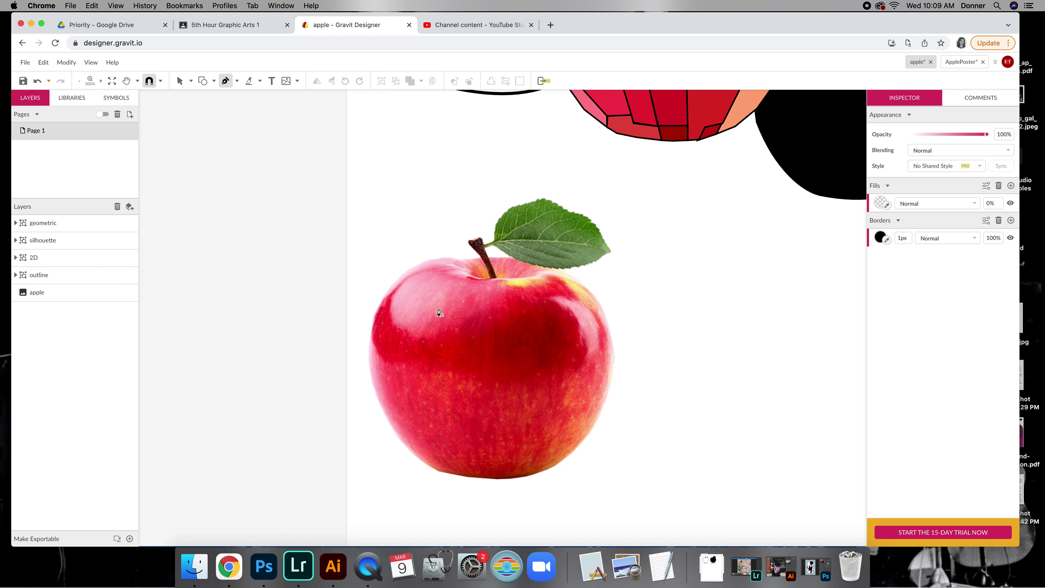
scroll(408, 312, up, 2)
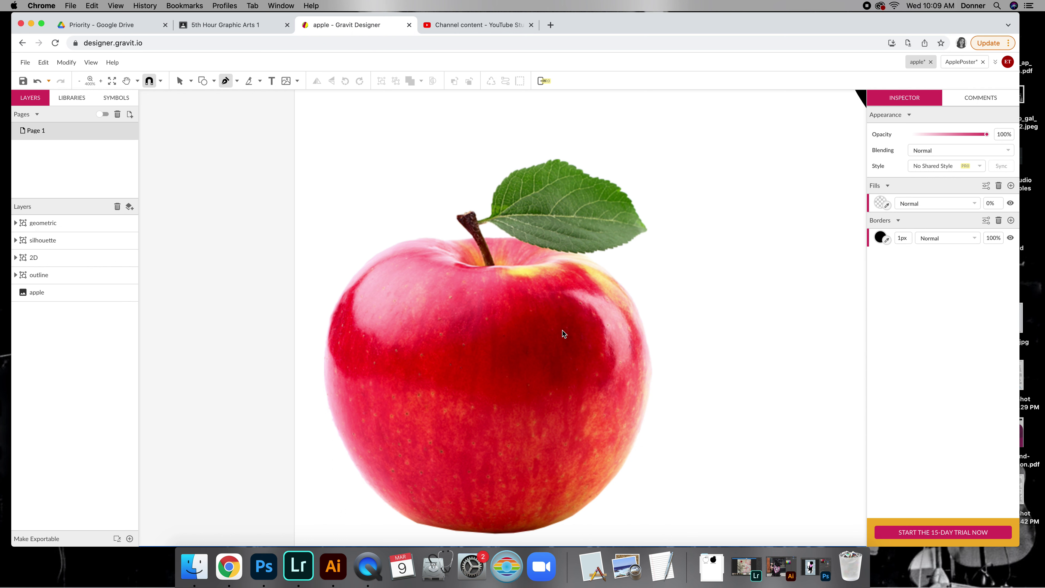
scroll(738, 356, up, 8)
scroll(738, 356, down, 9)
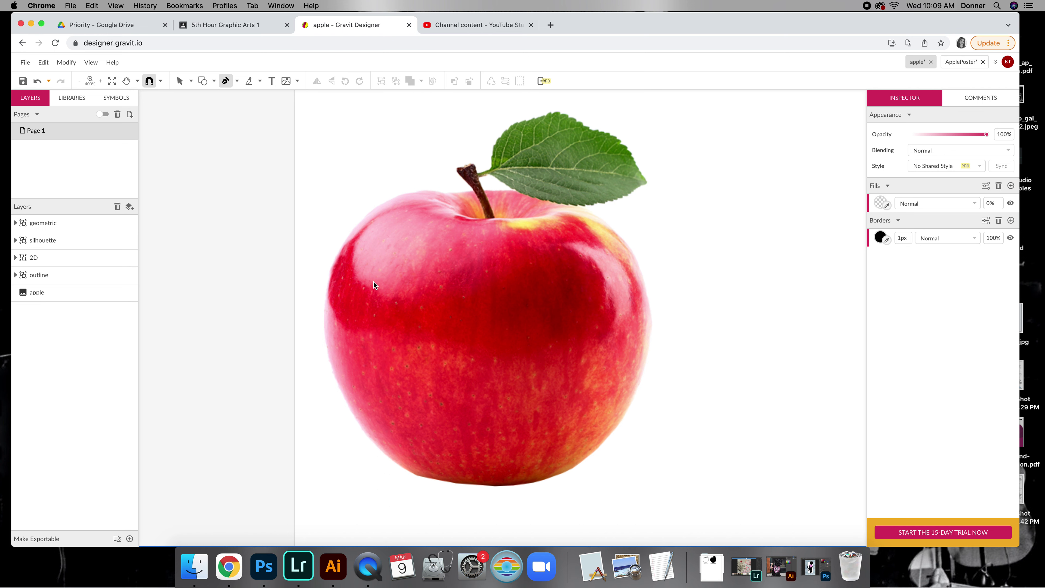
key(super+equal)
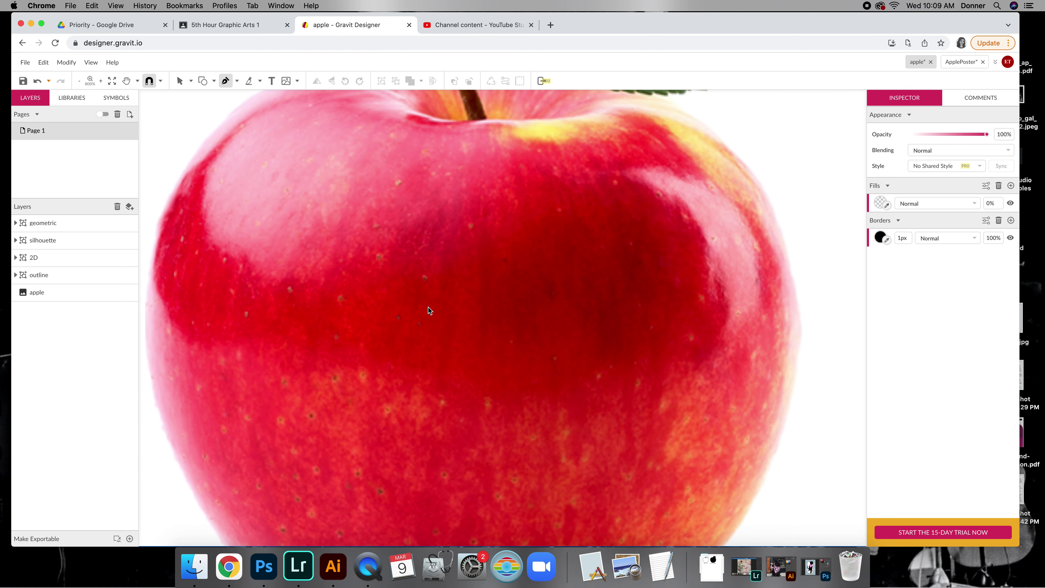
scroll(428, 308, up, 2)
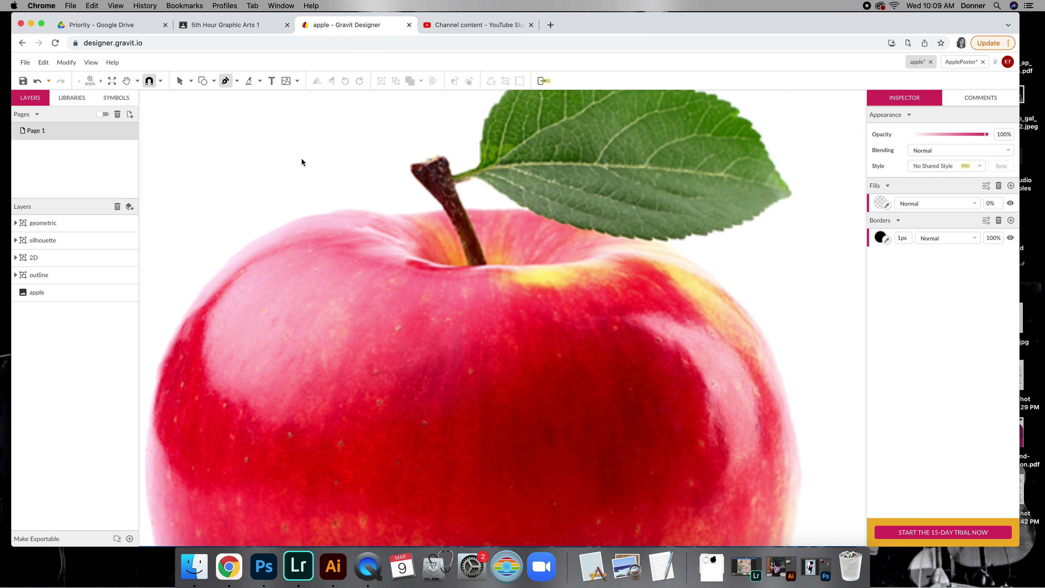
scroll(301, 159, up, 1)
key(v)
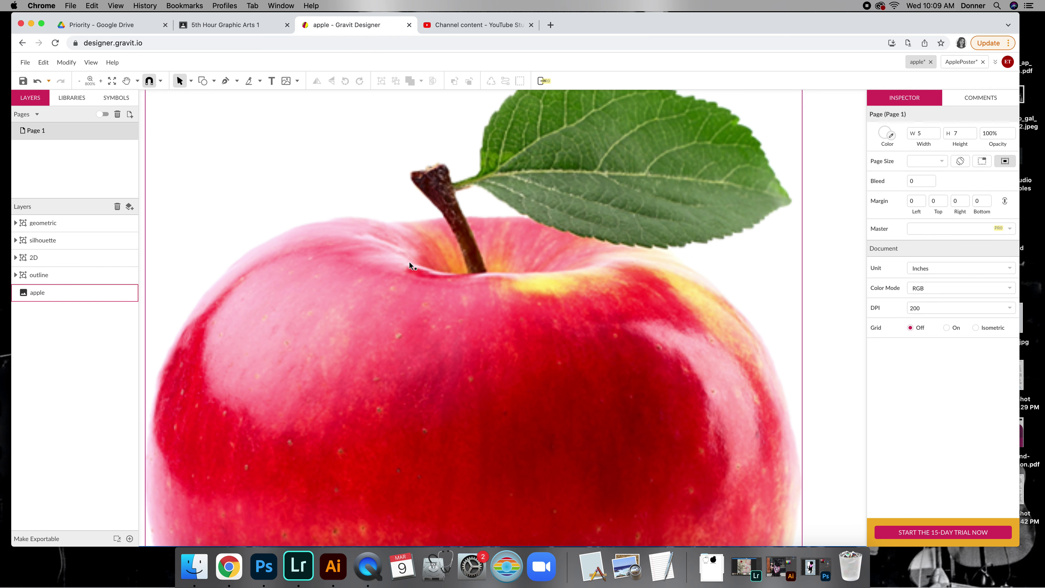
Step: Start a pen path at the stem cavity, tracing along the top edge and down the left shoulder
click(203, 138)
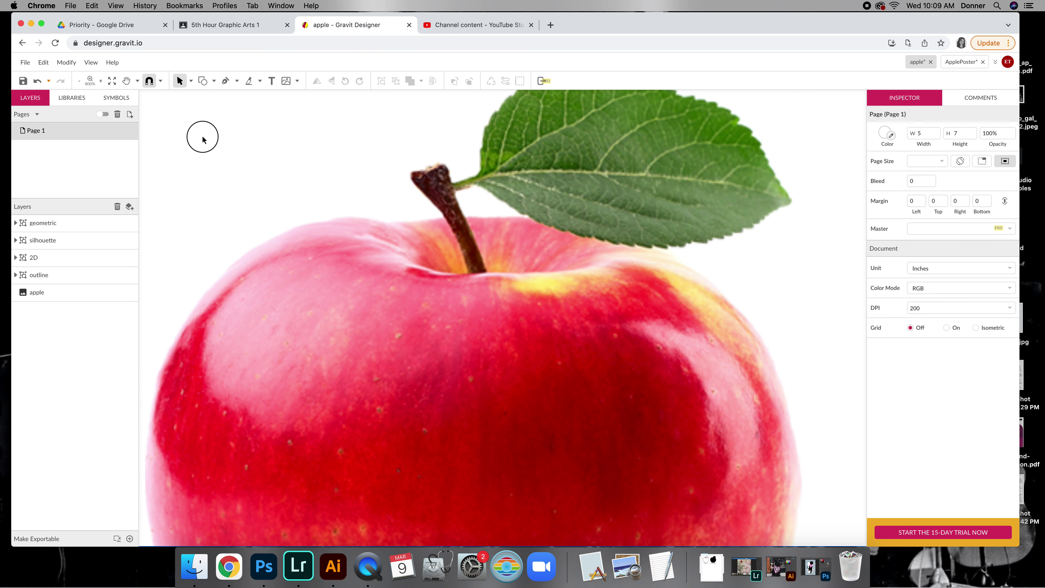
click(226, 80)
click(423, 269)
click(360, 218)
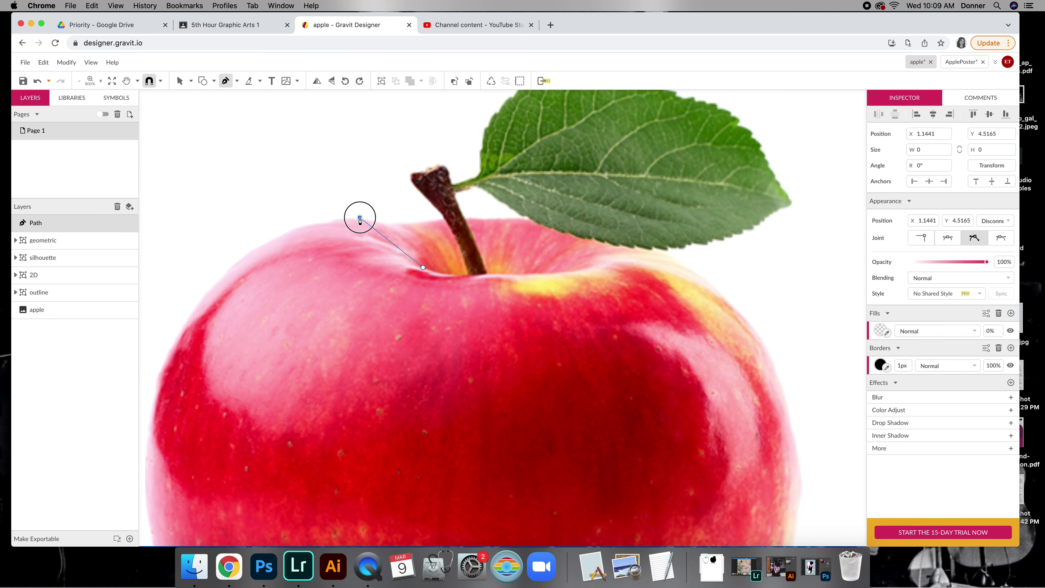
click(300, 226)
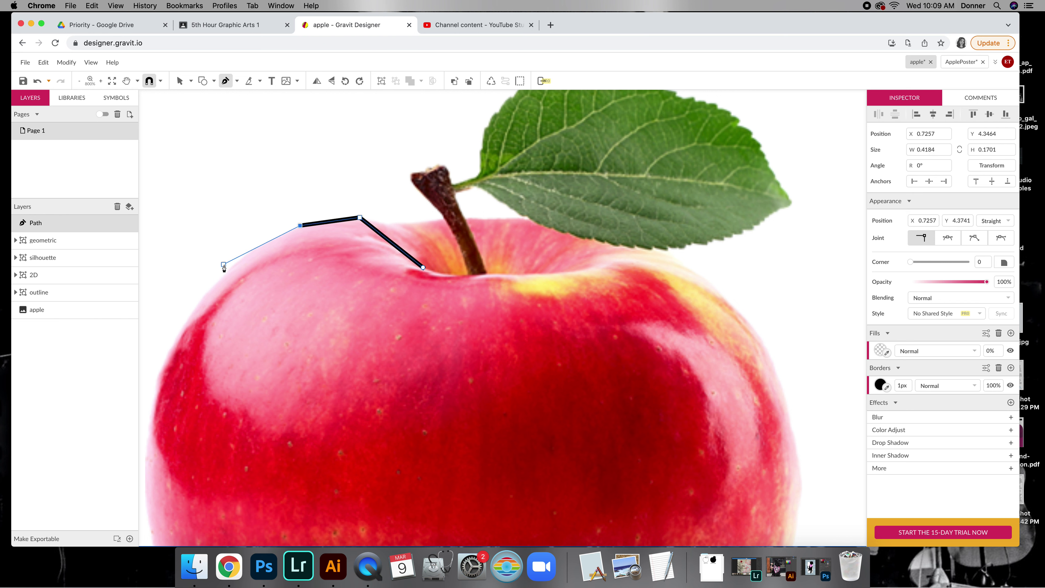
click(227, 268)
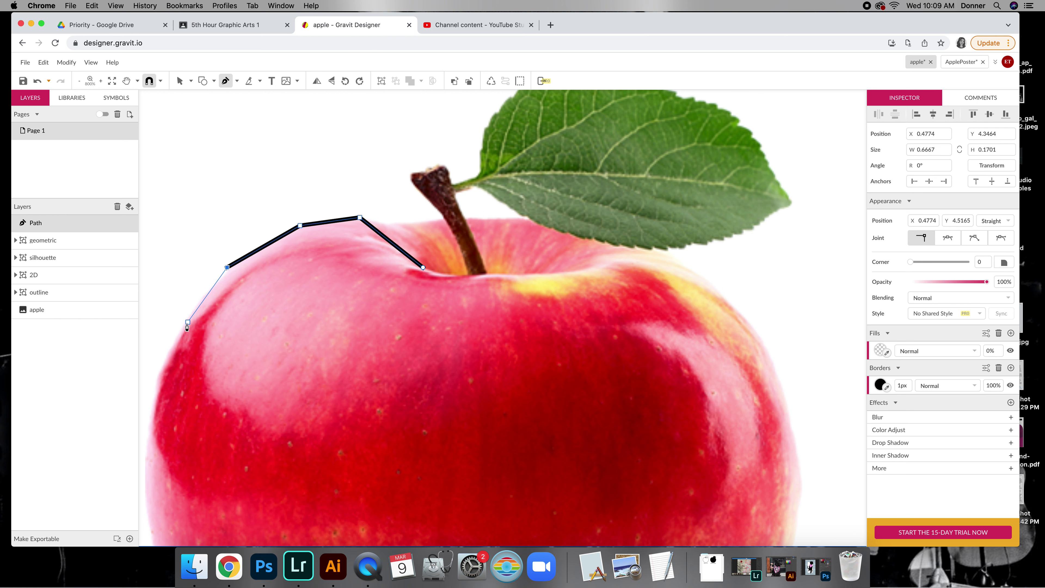
click(181, 329)
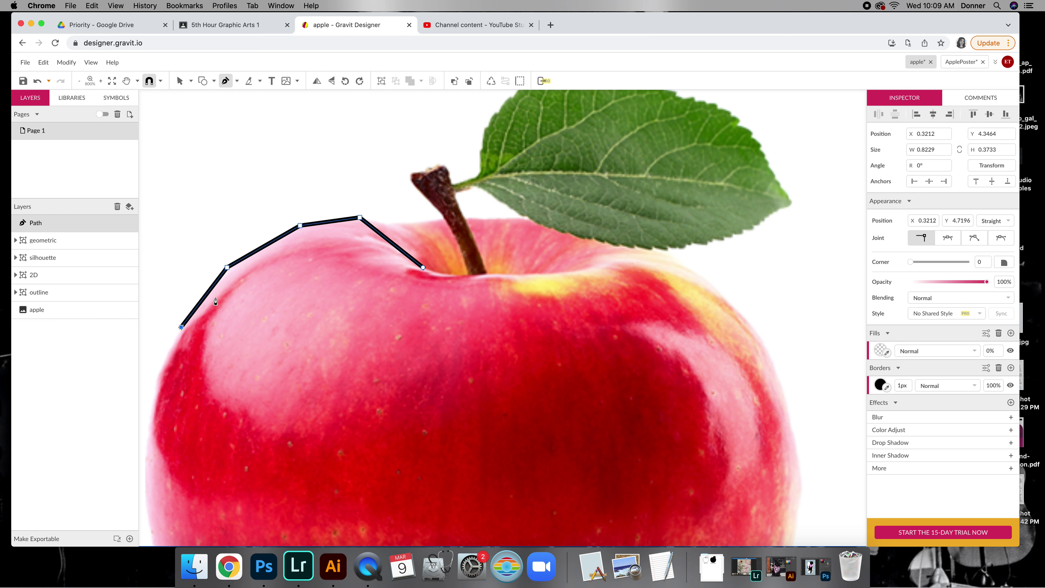
Step: Trace back along the highlight's inner edge and close the path at its starting point
click(245, 272)
click(305, 243)
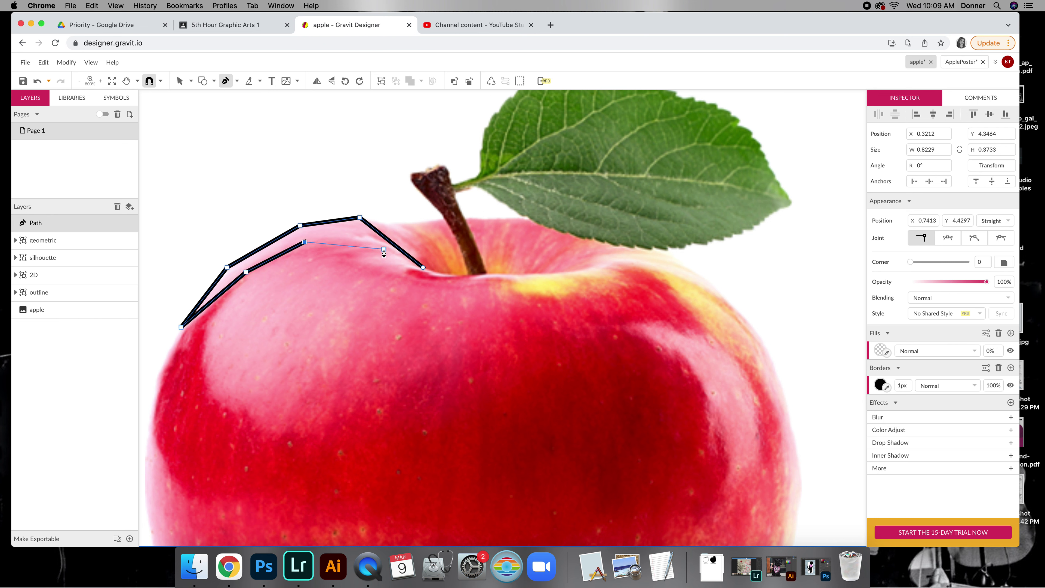
click(371, 247)
click(423, 268)
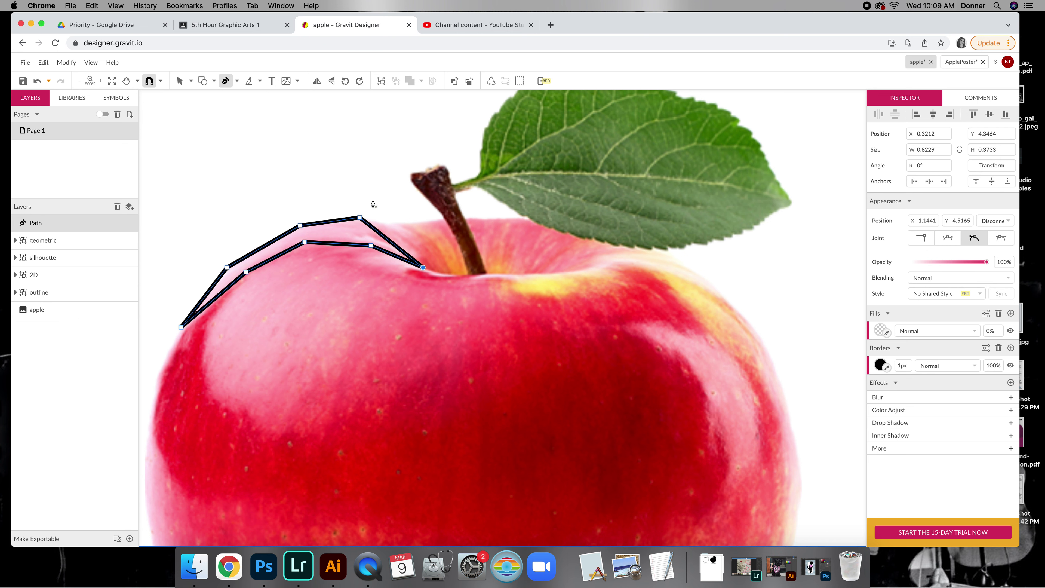
scroll(194, 178, left, 1)
scroll(708, 228, right, 1)
Step: Fill the traced shape with pale pink sampled from the apple photo
click(888, 332)
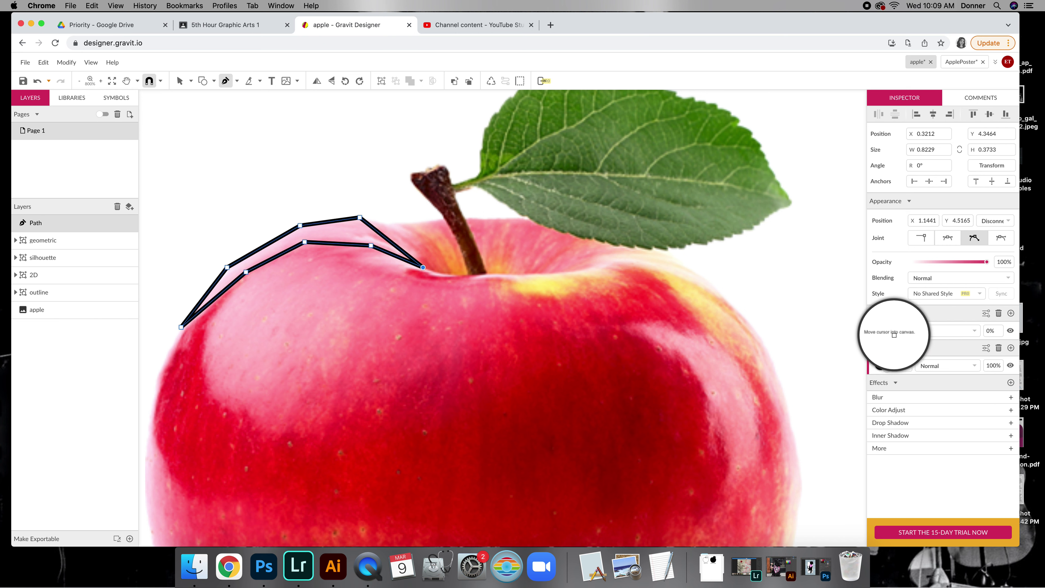
click(343, 235)
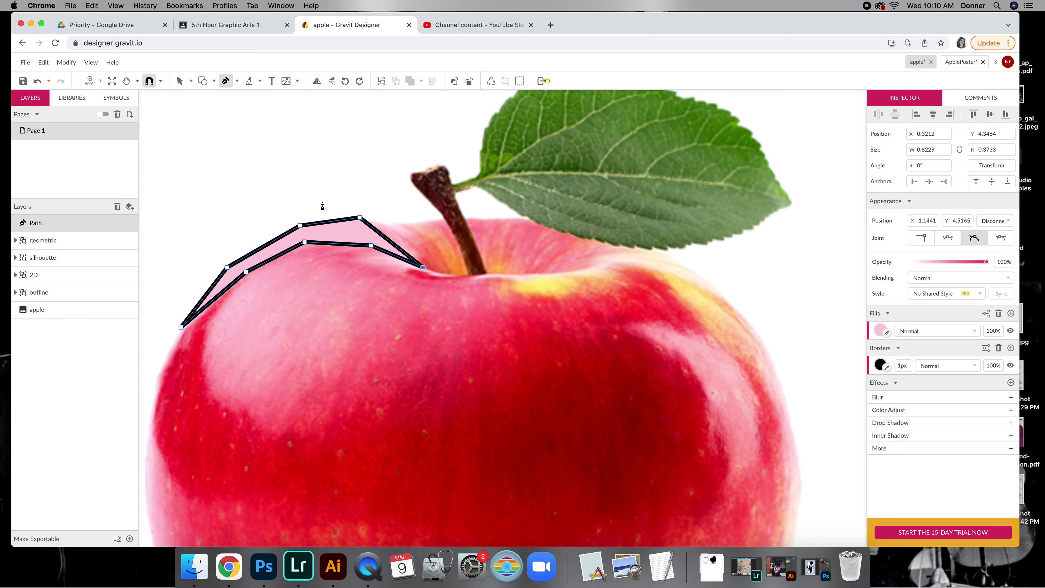
scroll(187, 221, left, 1)
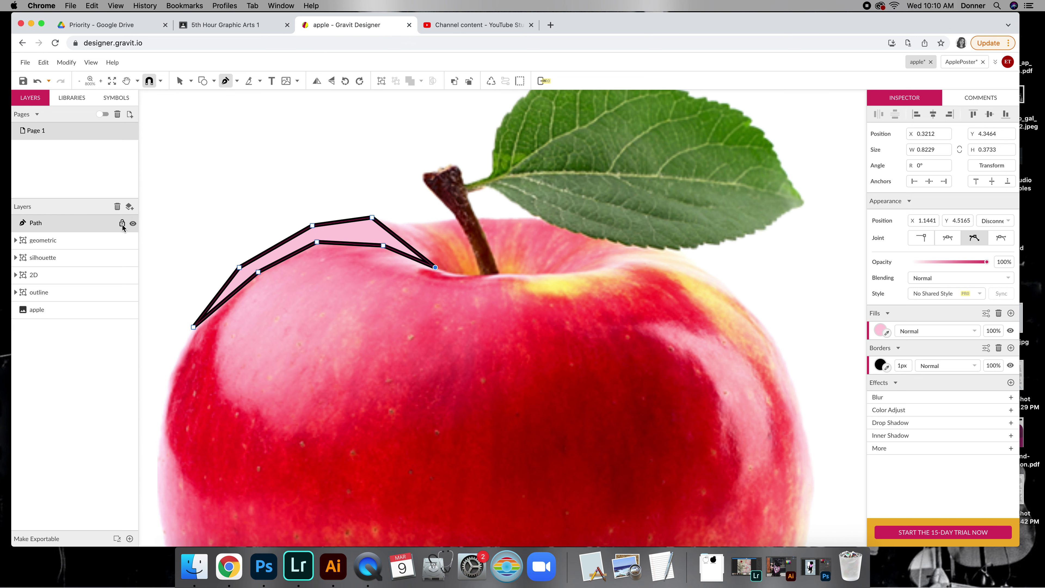
Step: Lock the traced path's layer and deselect it
click(122, 224)
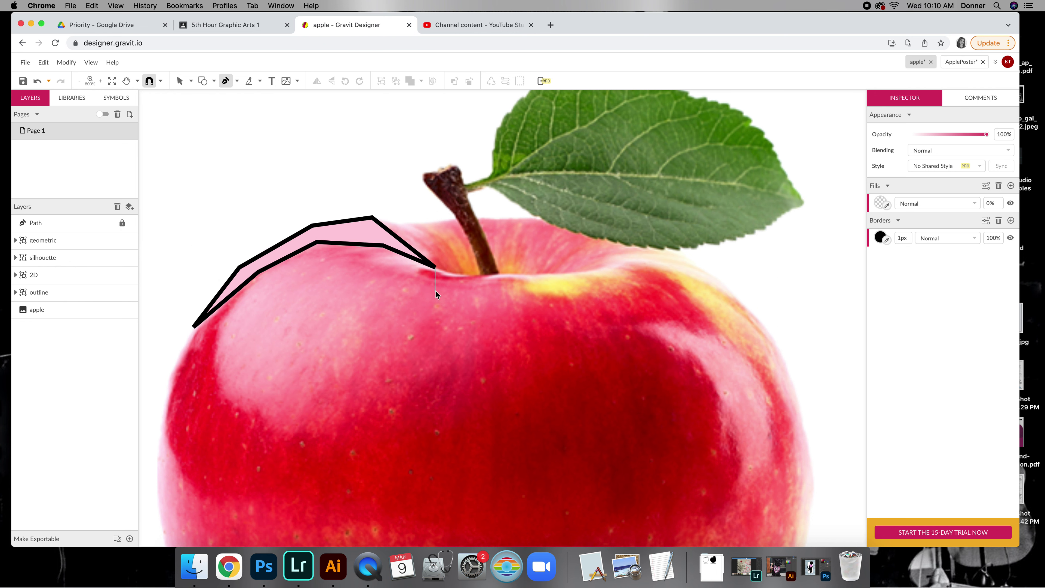
scroll(201, 234, left, 2)
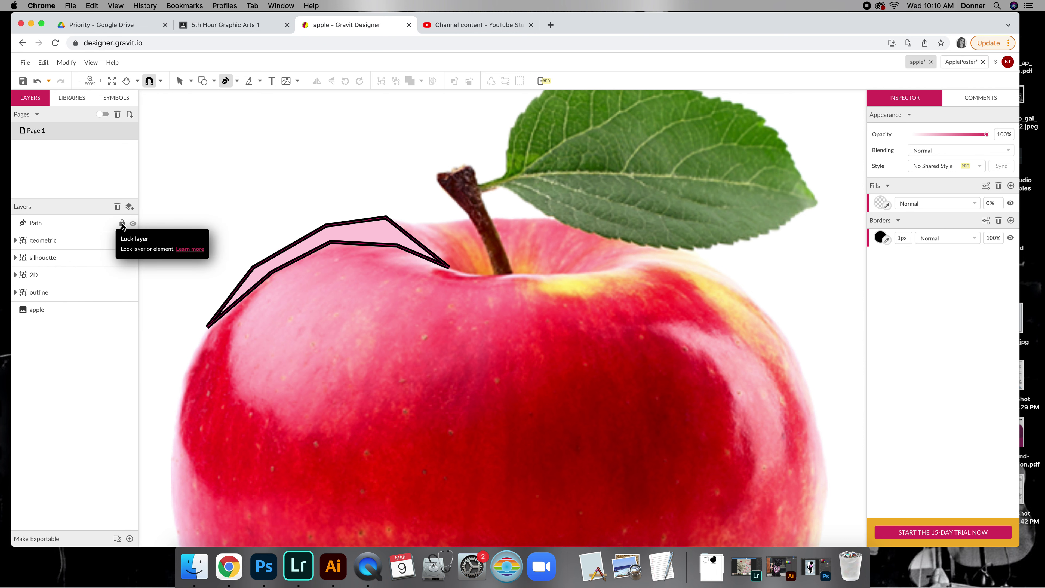
click(122, 223)
scroll(173, 107, left, 1)
click(178, 81)
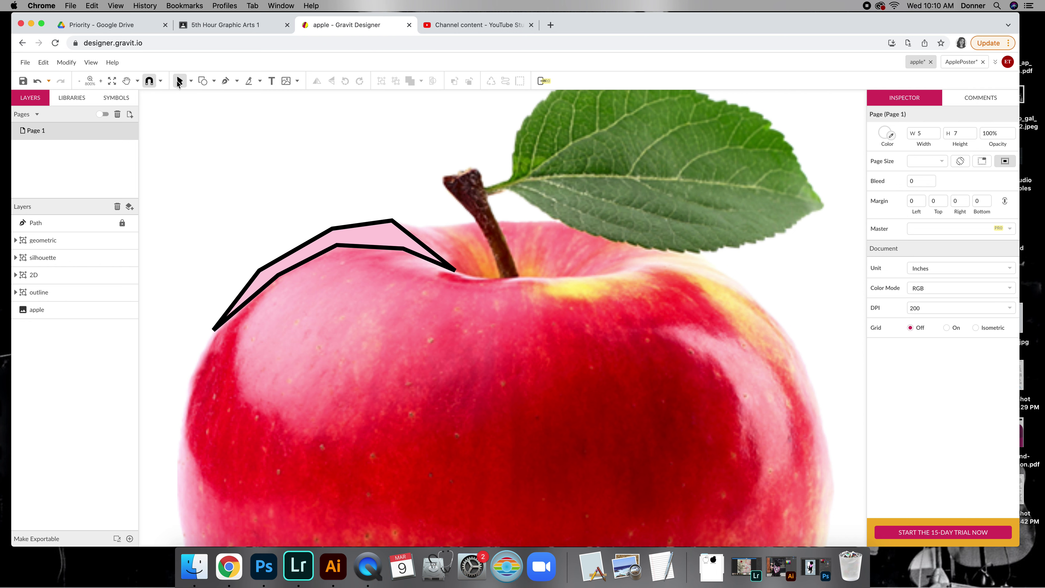
Step: Draw a small five-corner closed facet inside the shoulder highlight
click(226, 81)
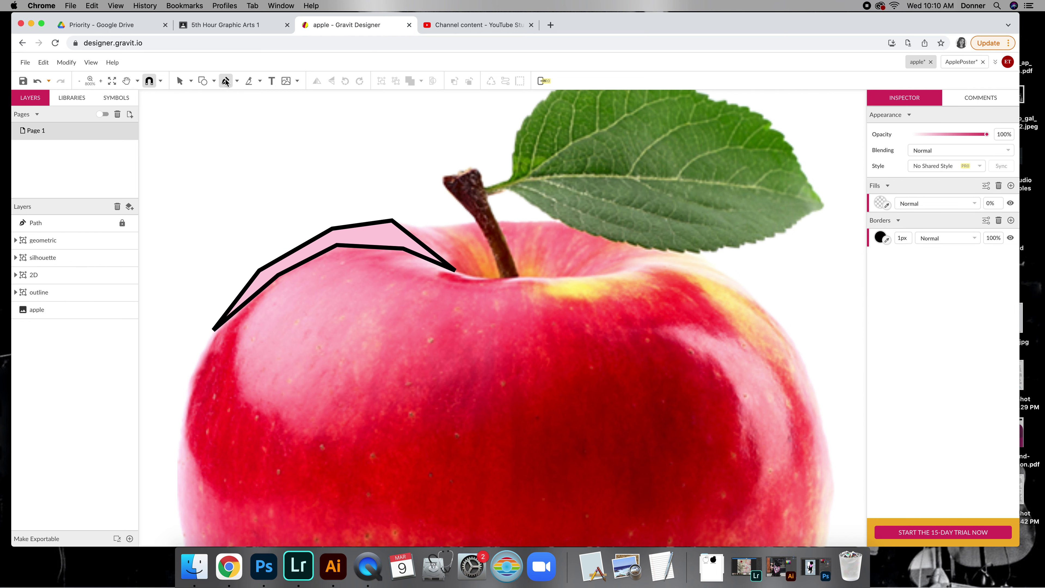
scroll(455, 274, up, 1)
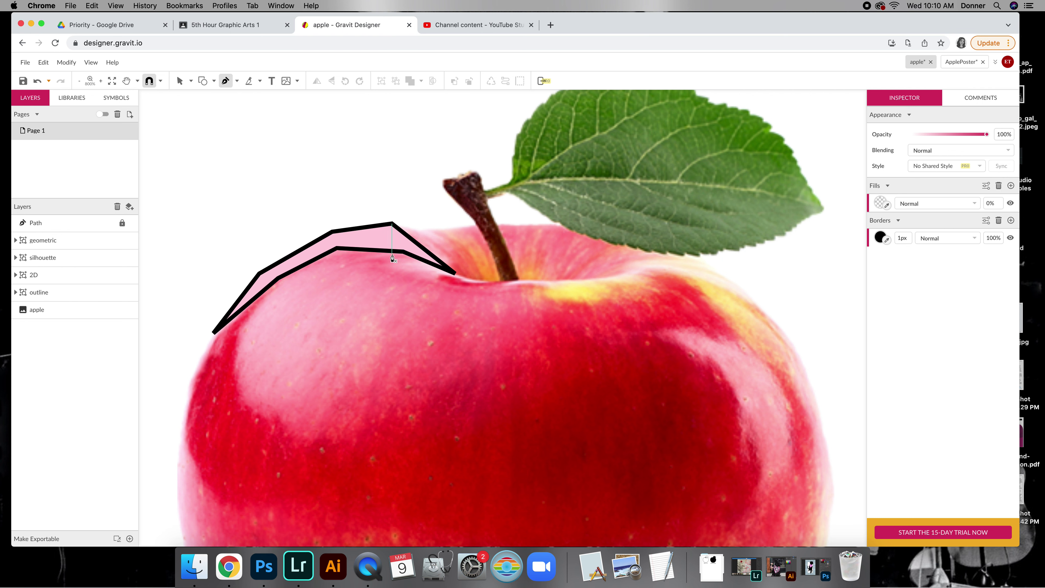
click(405, 252)
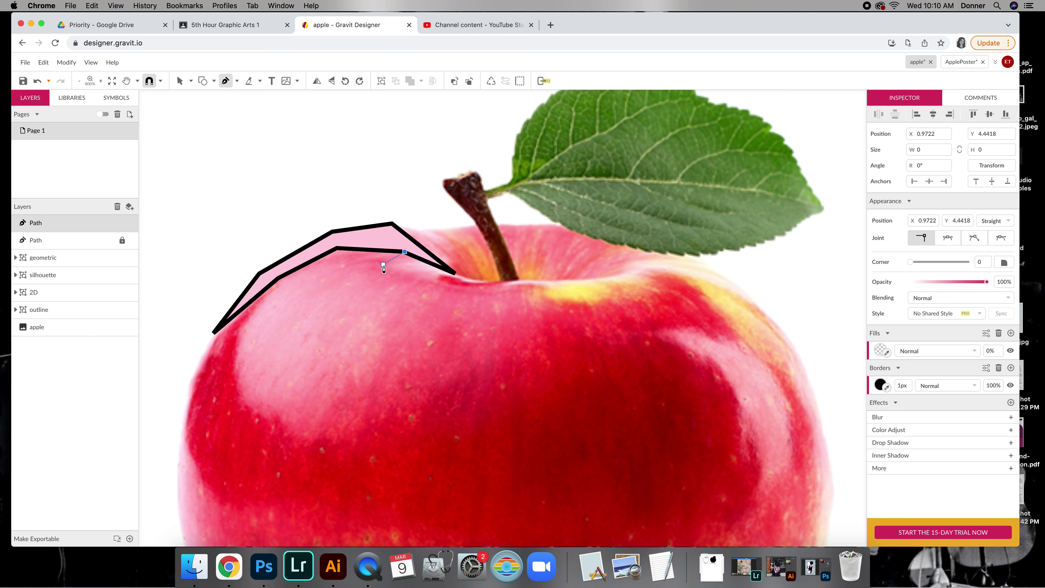
click(382, 266)
click(345, 260)
click(313, 262)
click(337, 249)
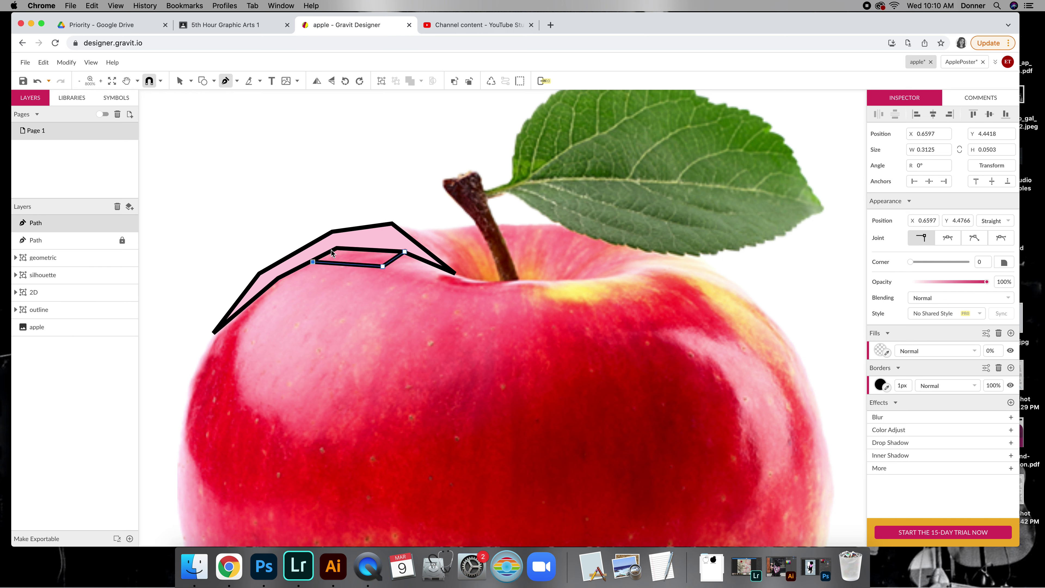
click(404, 252)
Step: Fill the inner facet with solid pink and lock its layer
scroll(617, 280, right, 1)
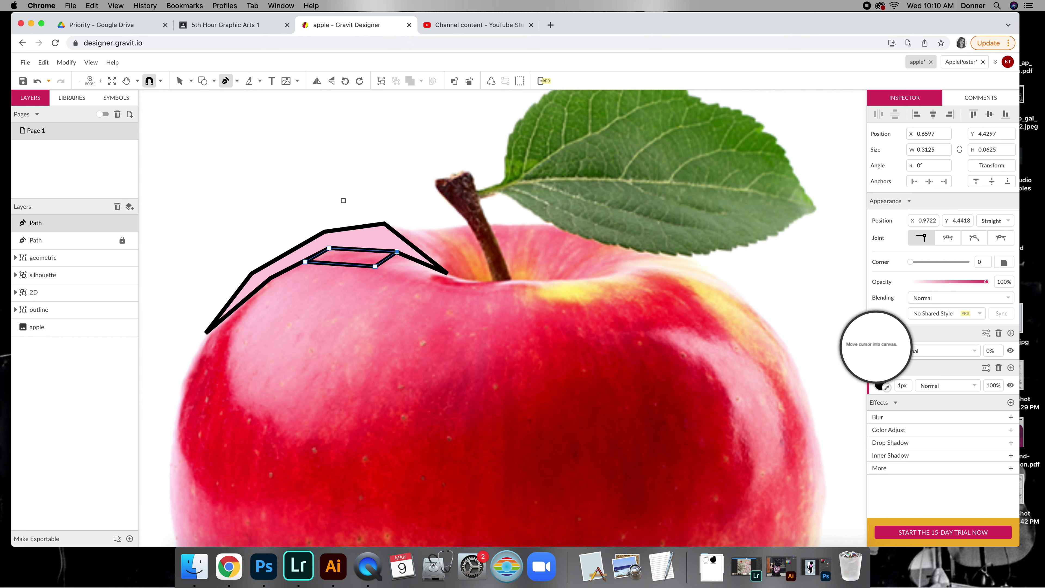
click(354, 258)
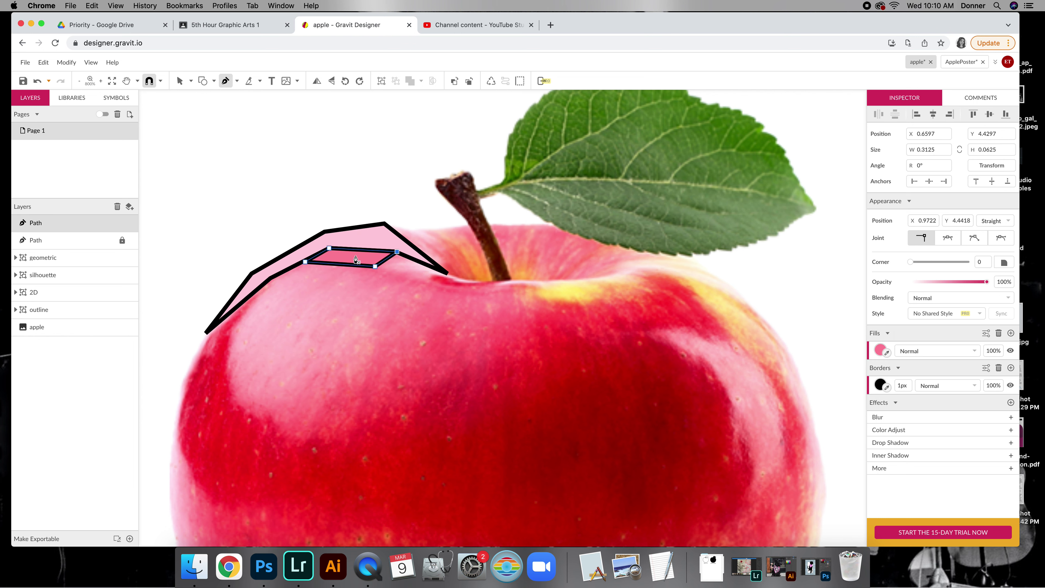
click(122, 223)
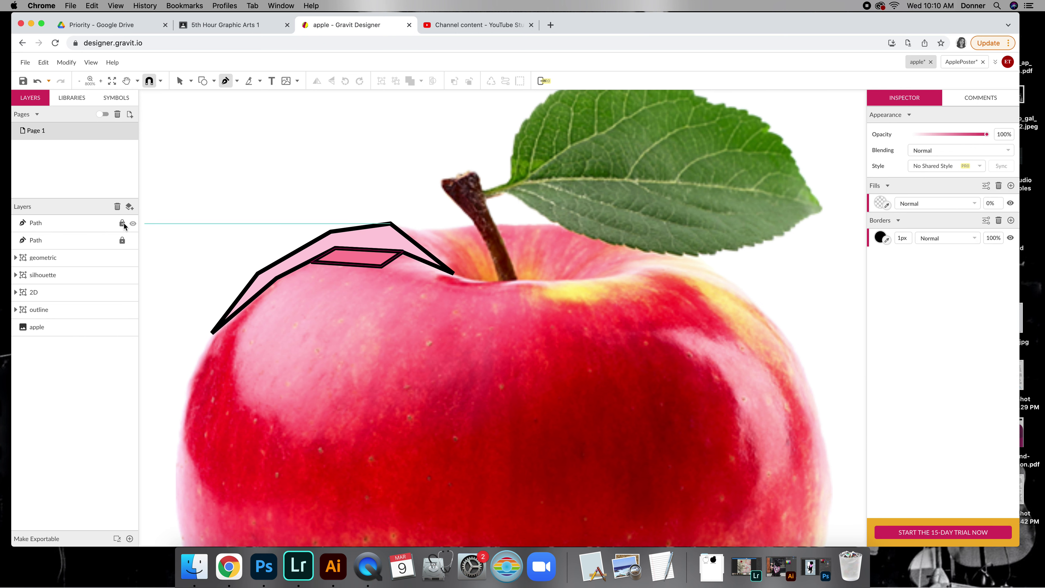
click(180, 81)
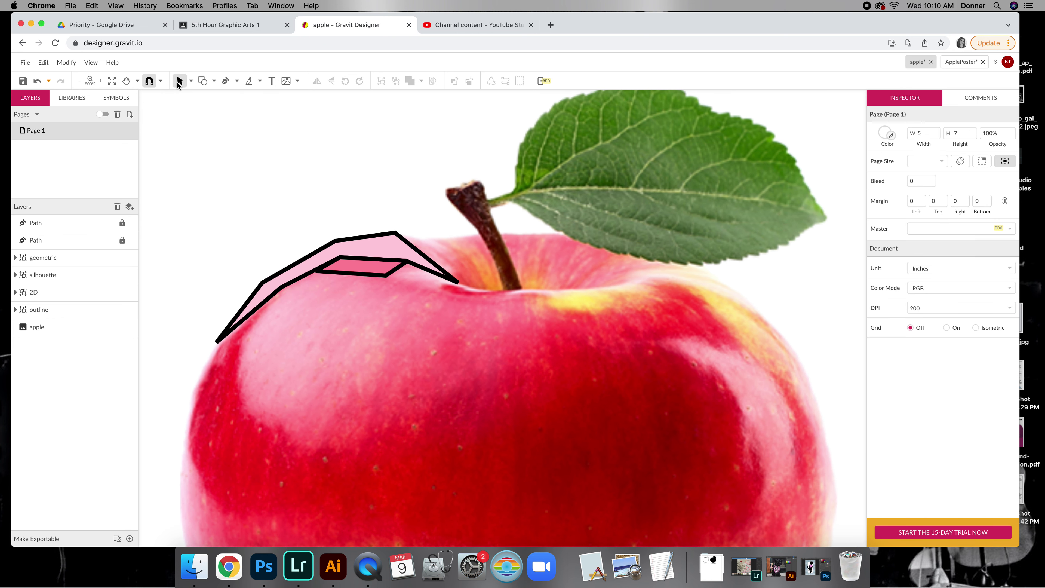
click(226, 84)
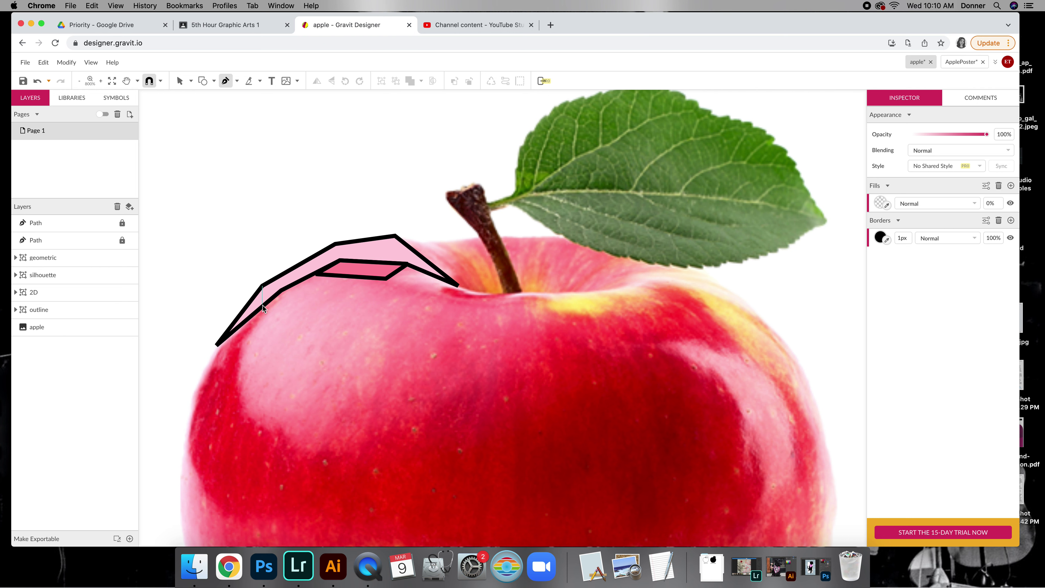
scroll(494, 334, right, 2)
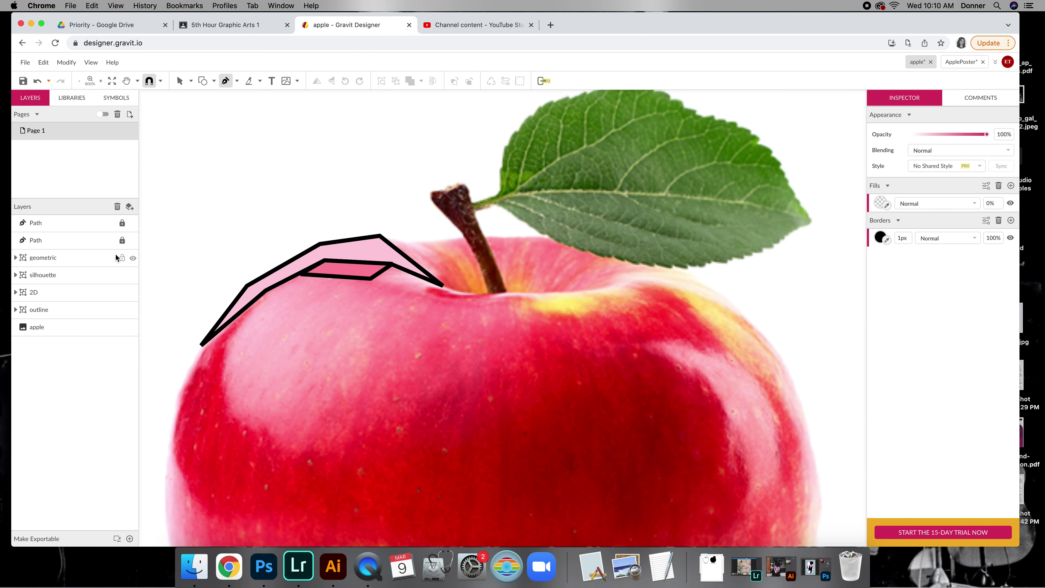
scroll(192, 120, up, 1)
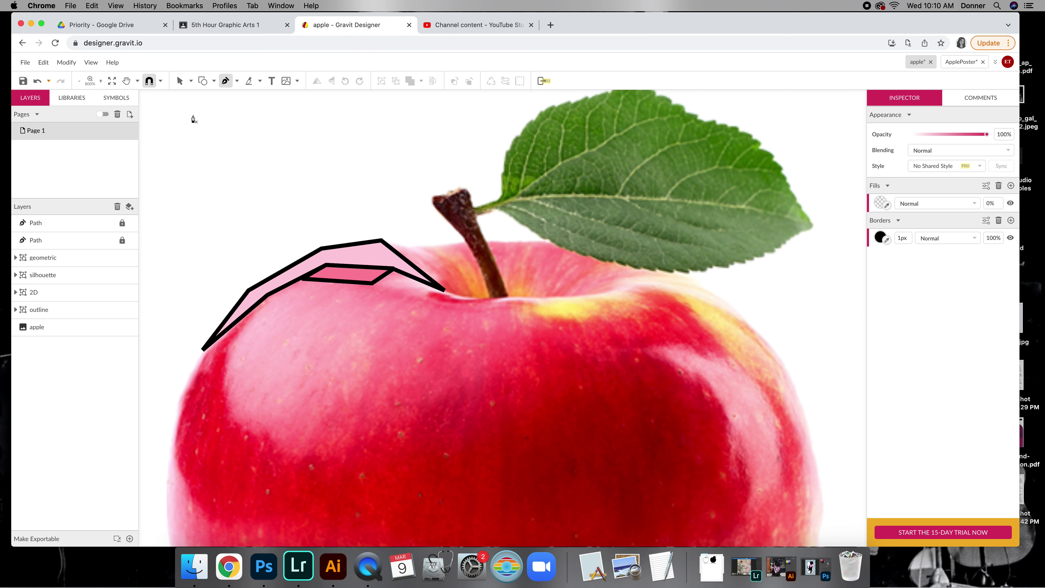
scroll(193, 119, up, 2)
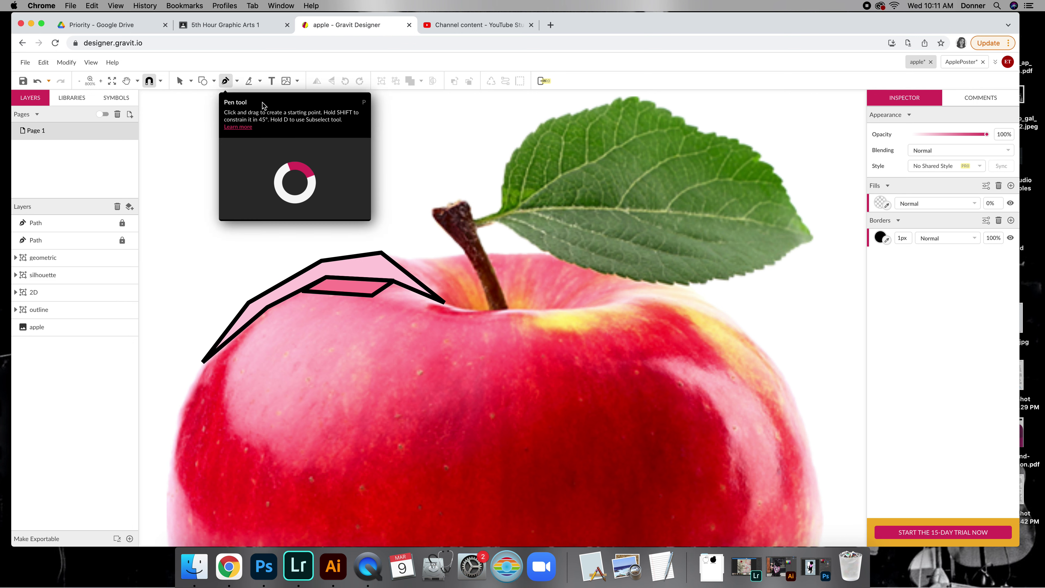
scroll(769, 351, up, 10)
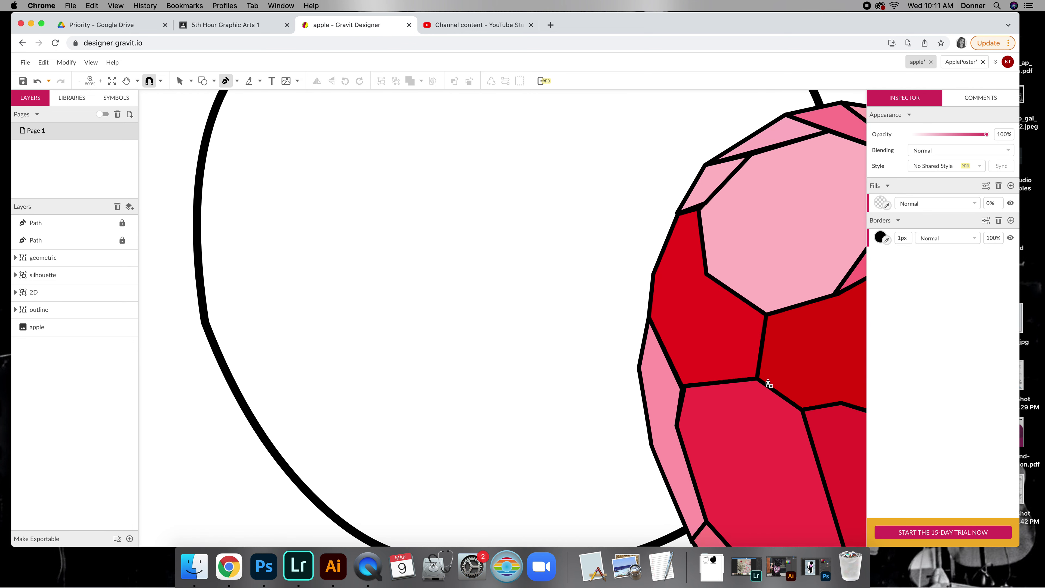
scroll(766, 381, up, 6)
scroll(769, 390, up, 5)
scroll(769, 390, right, 4)
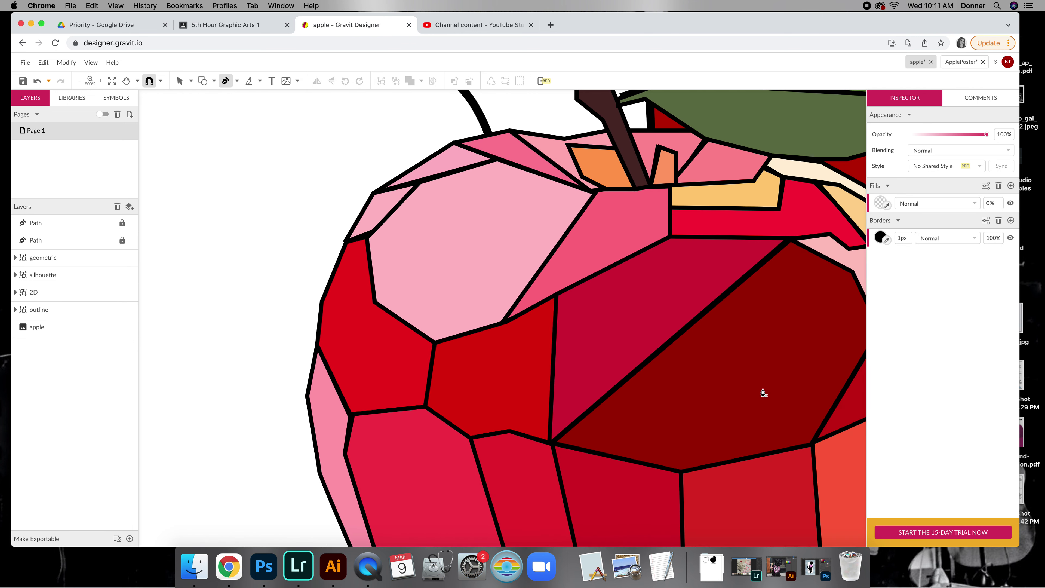
scroll(712, 371, right, 4)
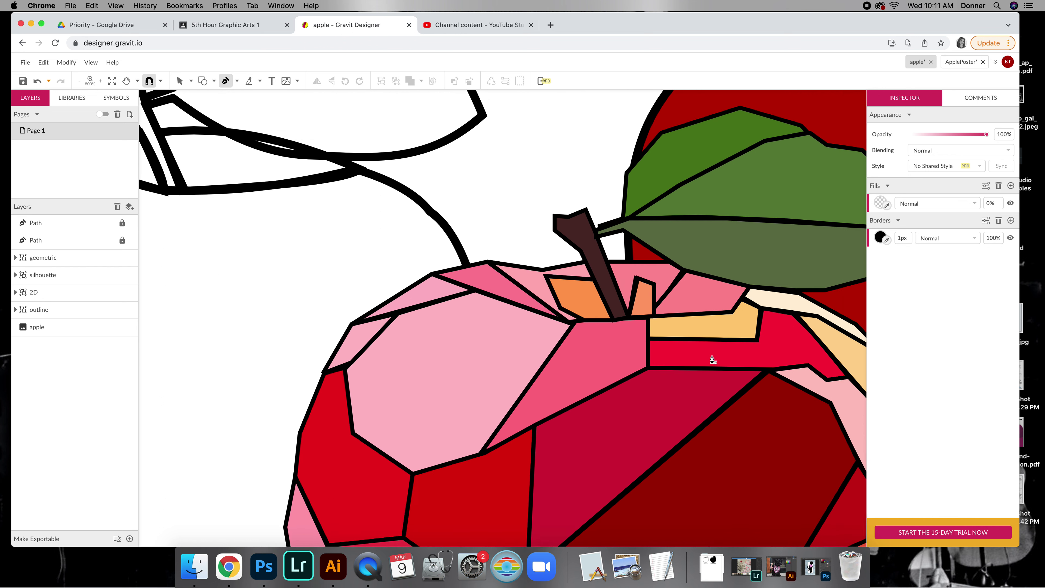
scroll(745, 112, up, 1)
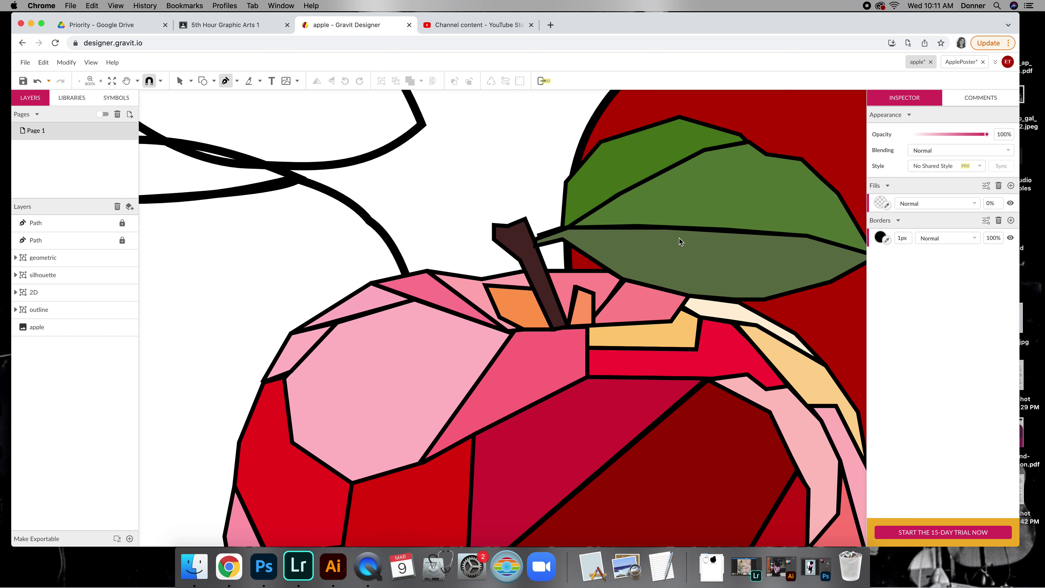
key(super+minus)
key(super+minus)
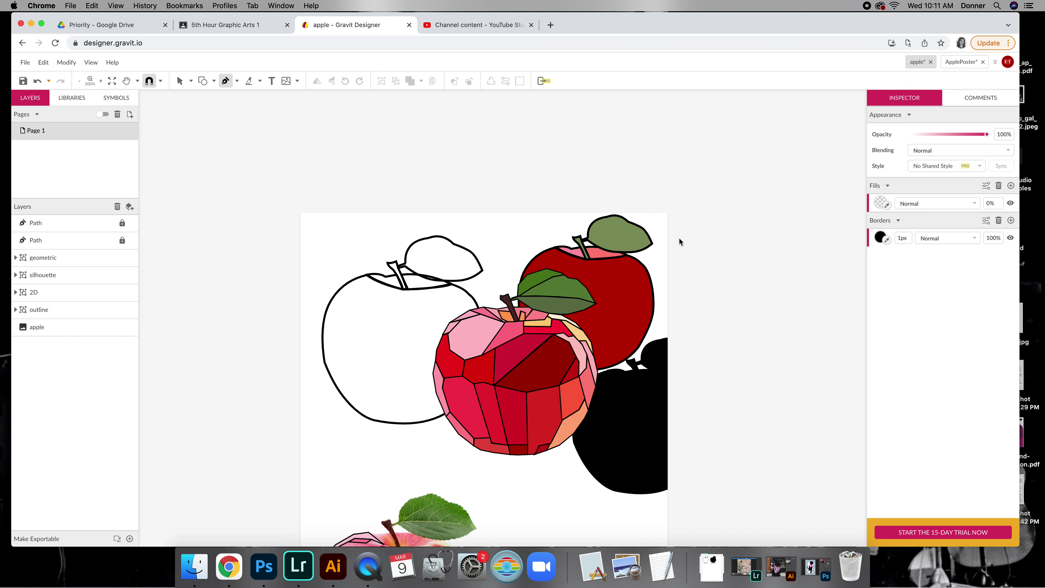
scroll(563, 395, down, 5)
scroll(563, 396, down, 1)
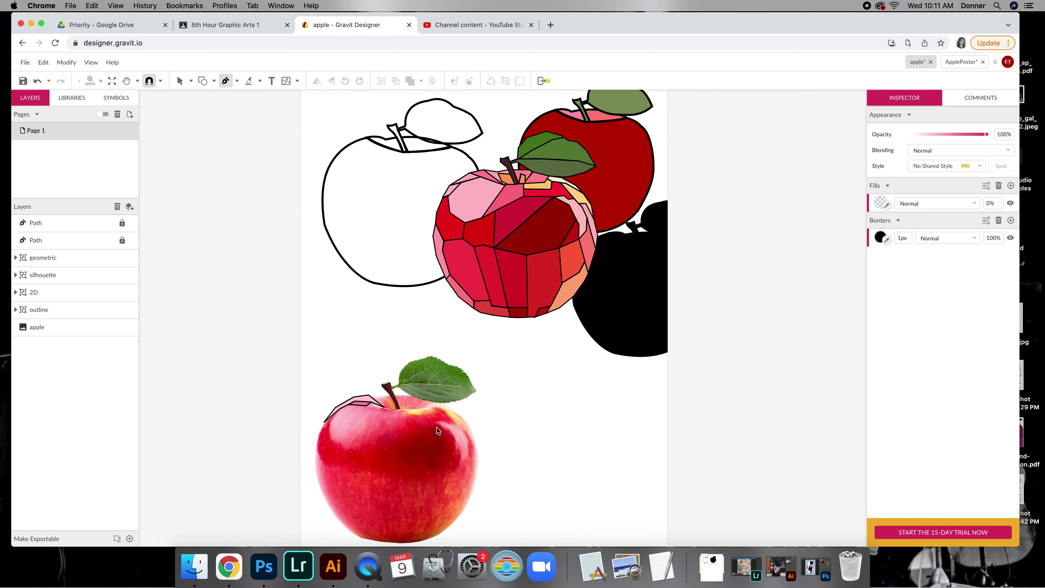
scroll(387, 86, up, 2)
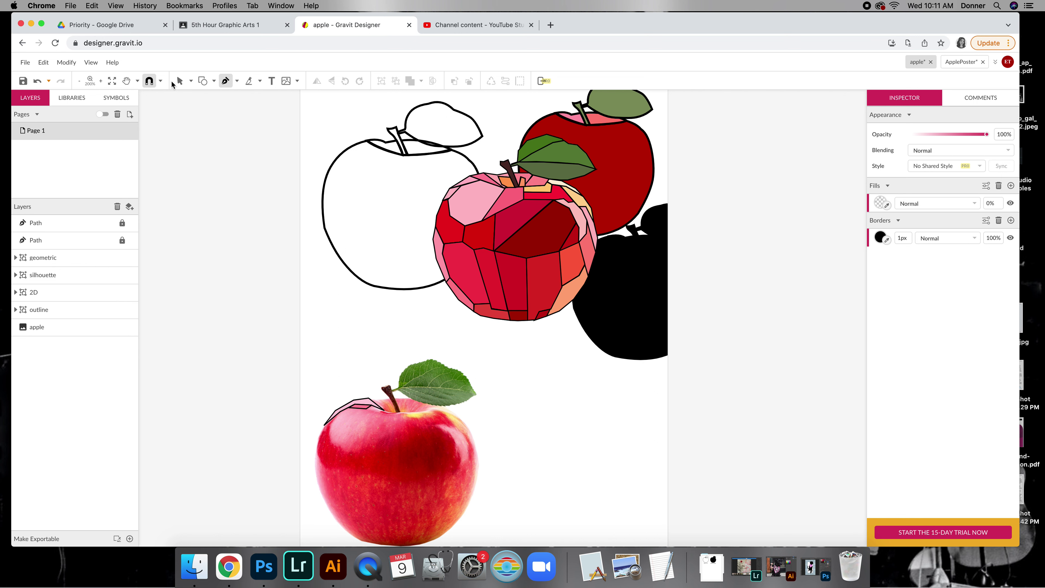
Step: Drag the geometric apple to the lower right and leave the second traced path unlocked
click(180, 80)
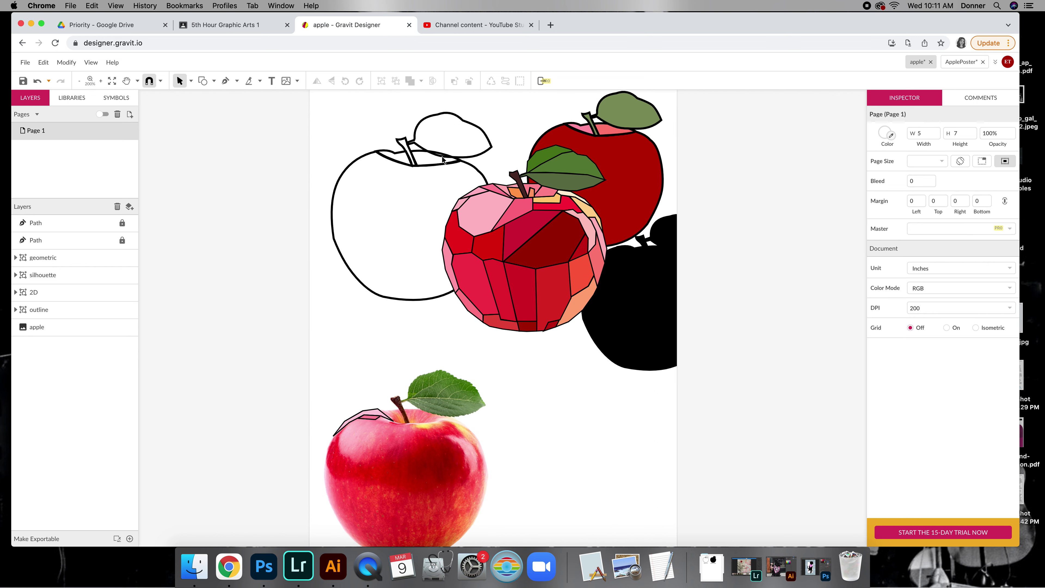
drag(547, 254, 590, 431)
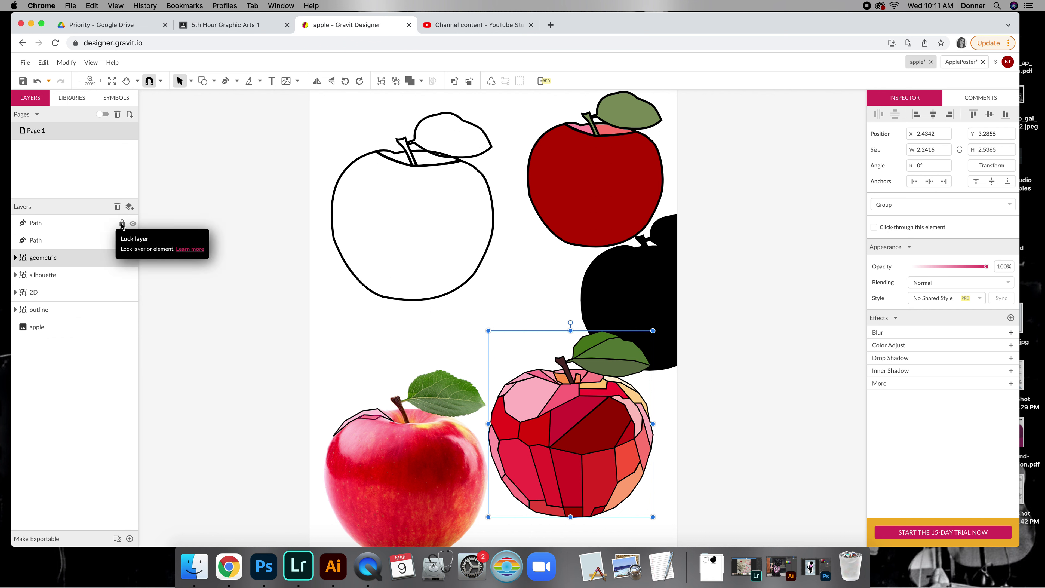
click(121, 240)
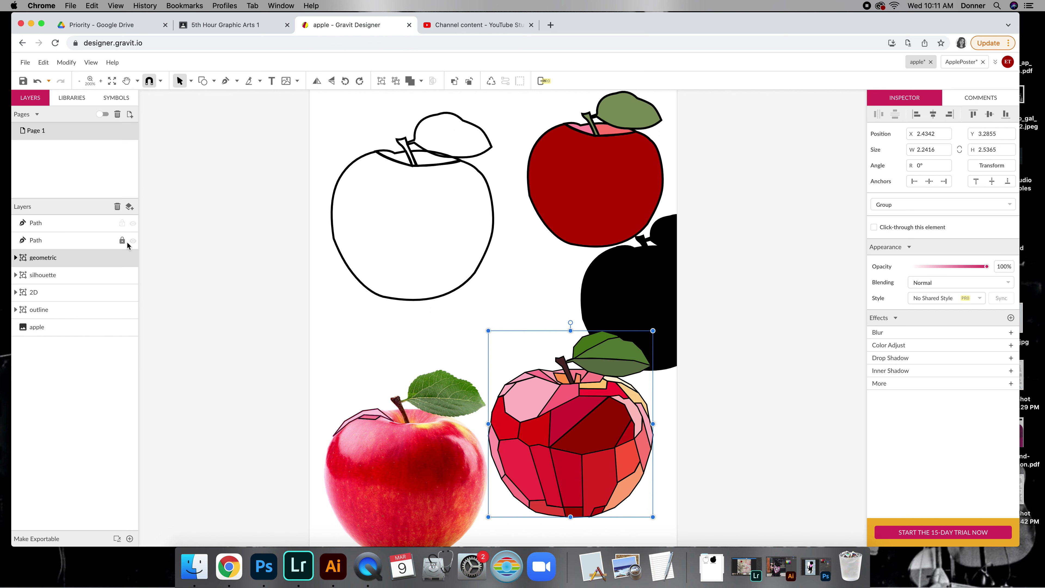
click(121, 242)
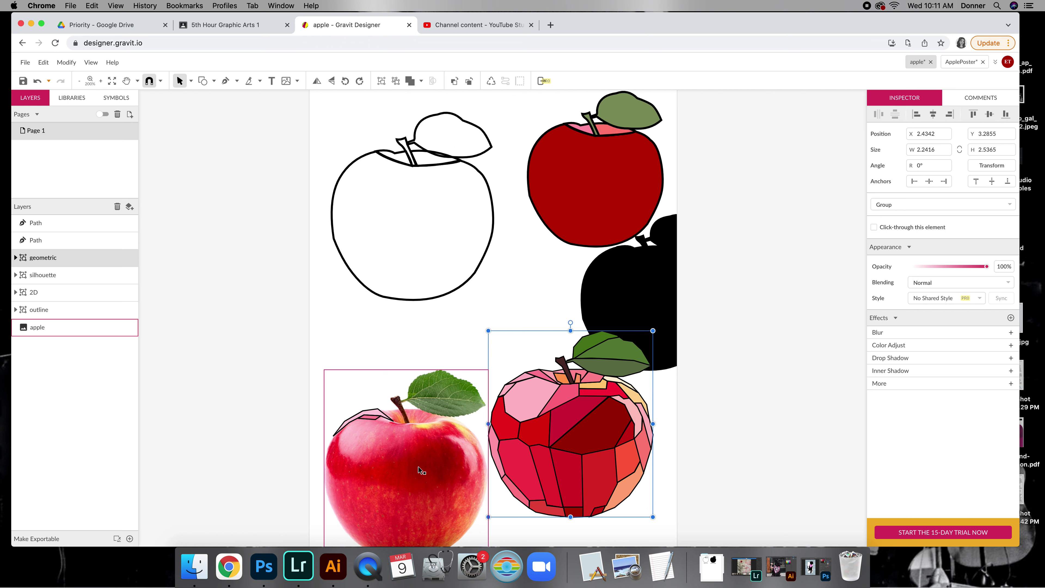
Step: Drag the apple photo to the lower right, then group the two pink traced paths
scroll(428, 461, down, 3)
drag(416, 390, 745, 492)
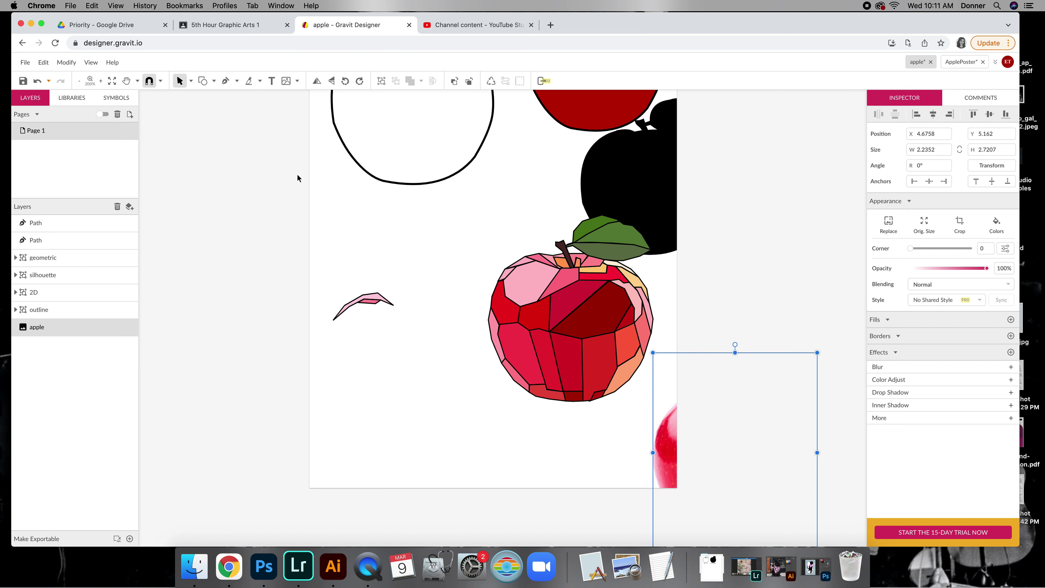
drag(320, 226, 421, 369)
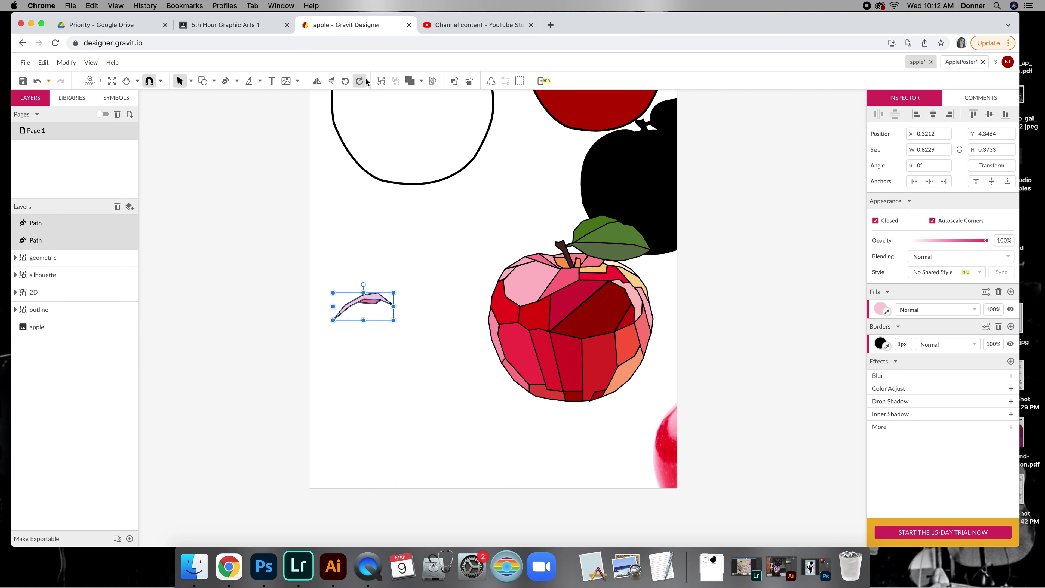
click(382, 82)
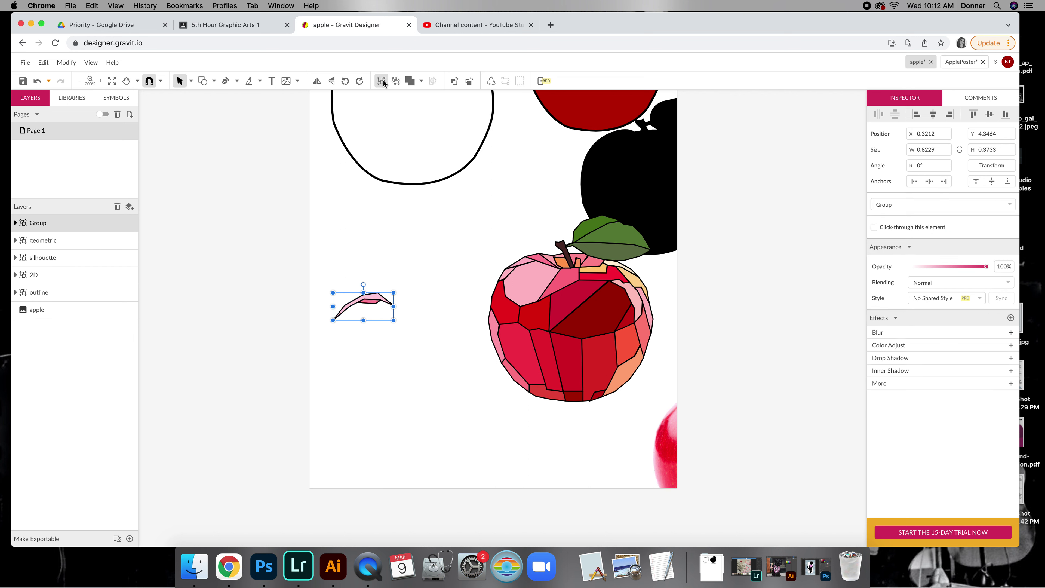
Step: Nudge the geometric apple down-left and back up-right, then switch to the ApplePoster document
click(43, 240)
drag(600, 330, 515, 385)
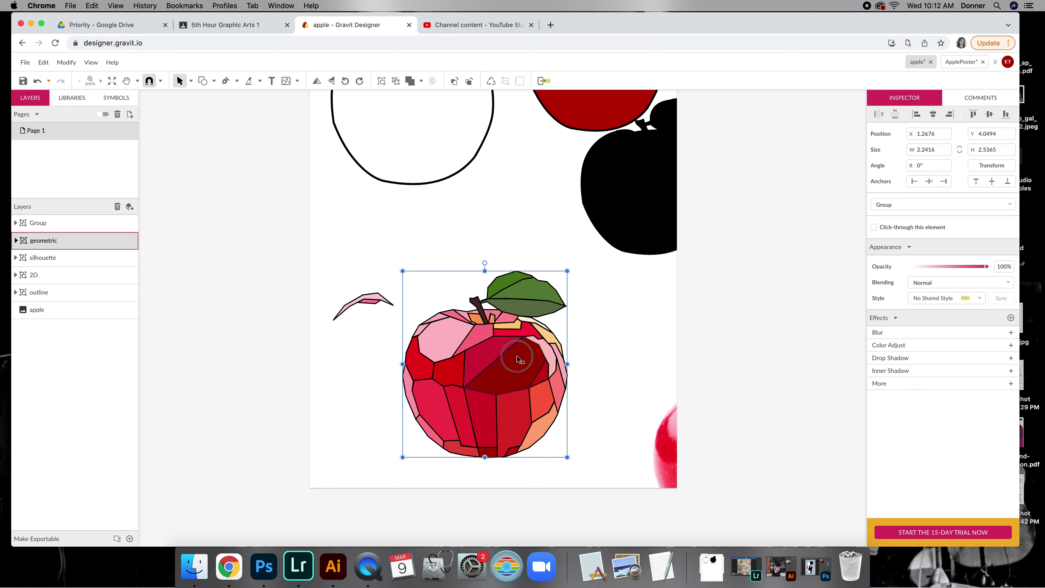
drag(518, 355, 531, 303)
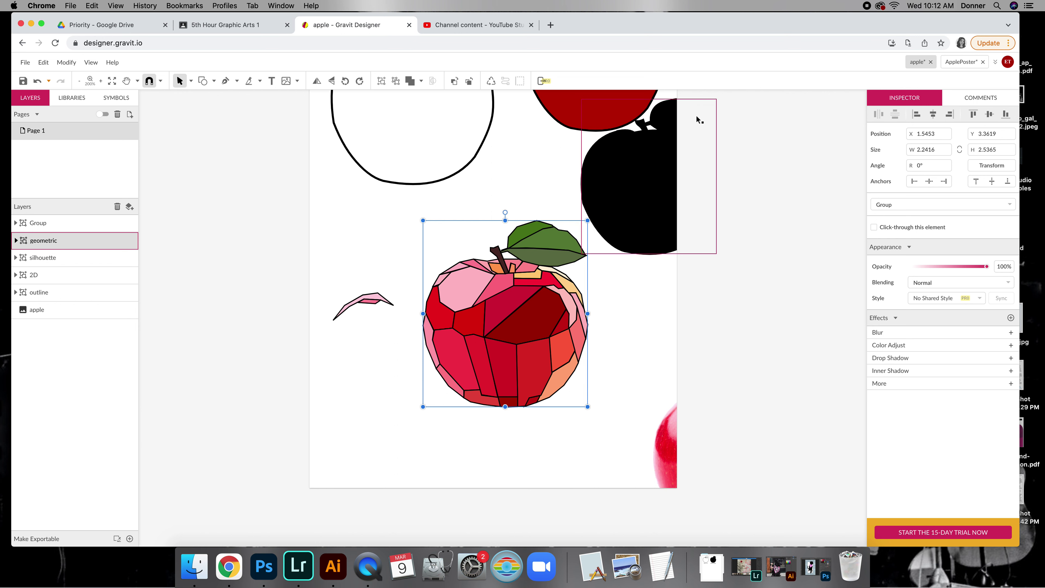
click(954, 63)
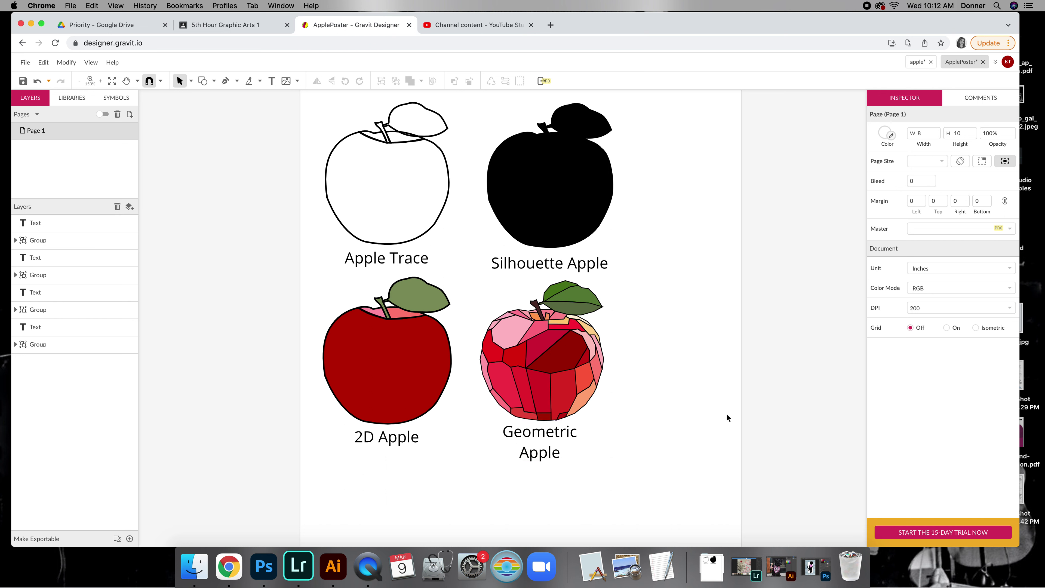
key(super+equal)
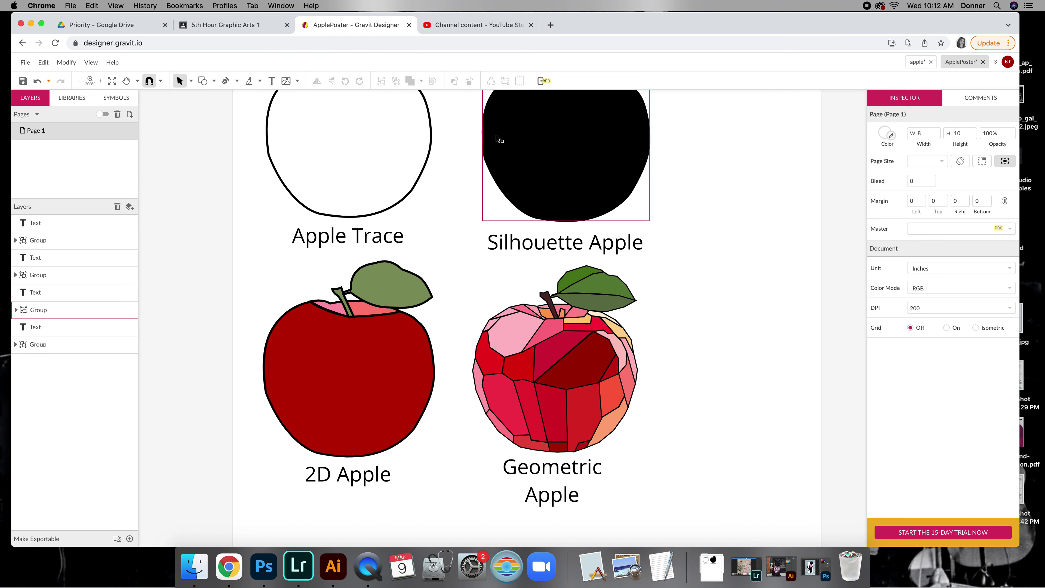
scroll(721, 383, down, 2)
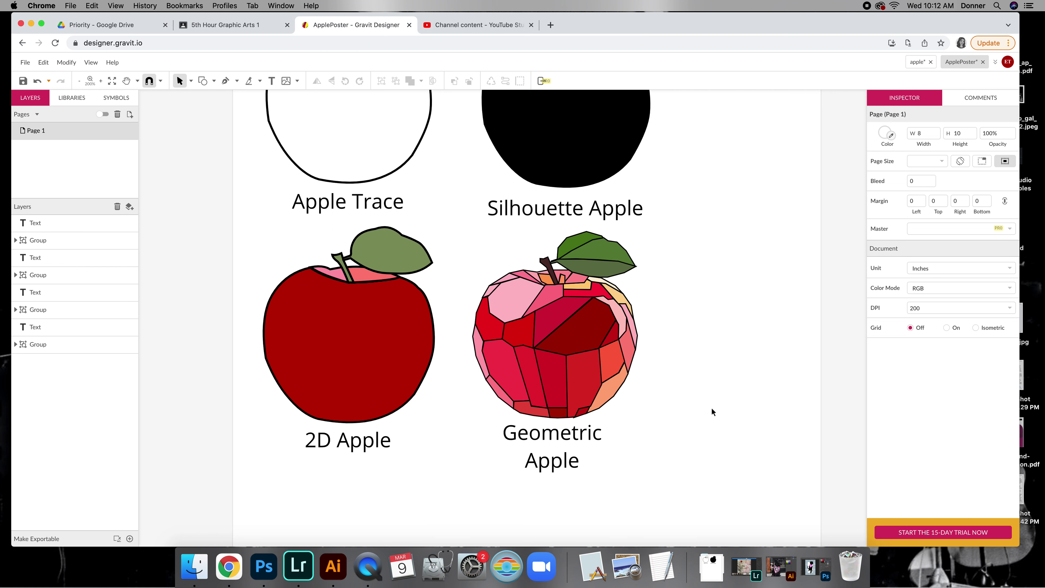
scroll(702, 397, right, 2)
key(super+equal)
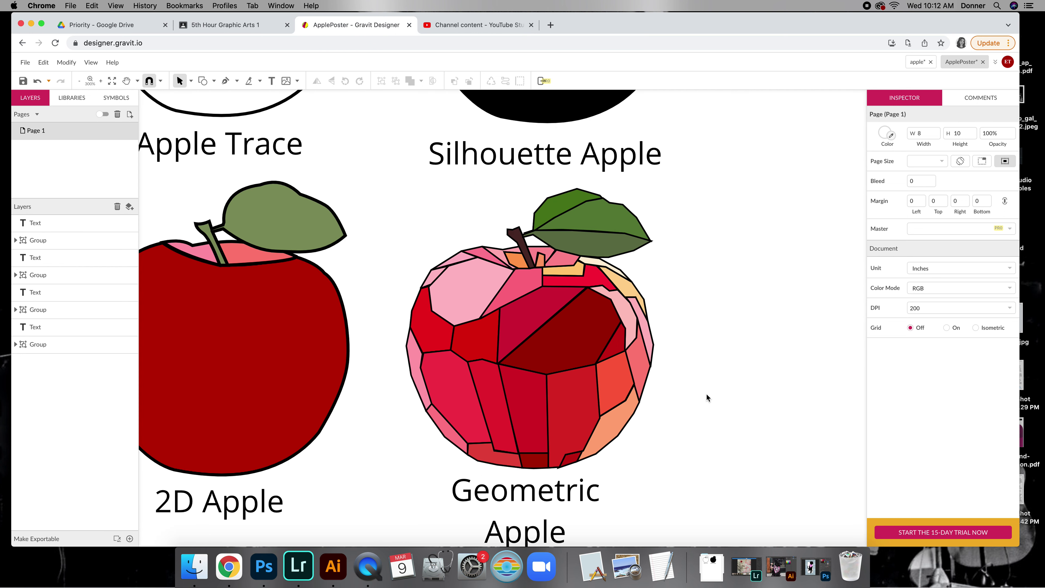
scroll(700, 394, down, 3)
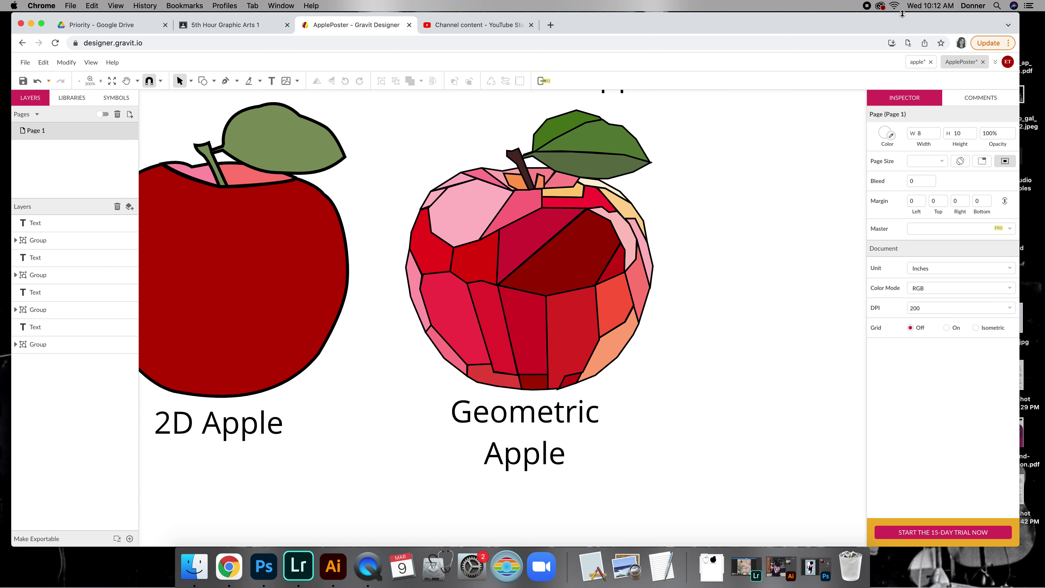